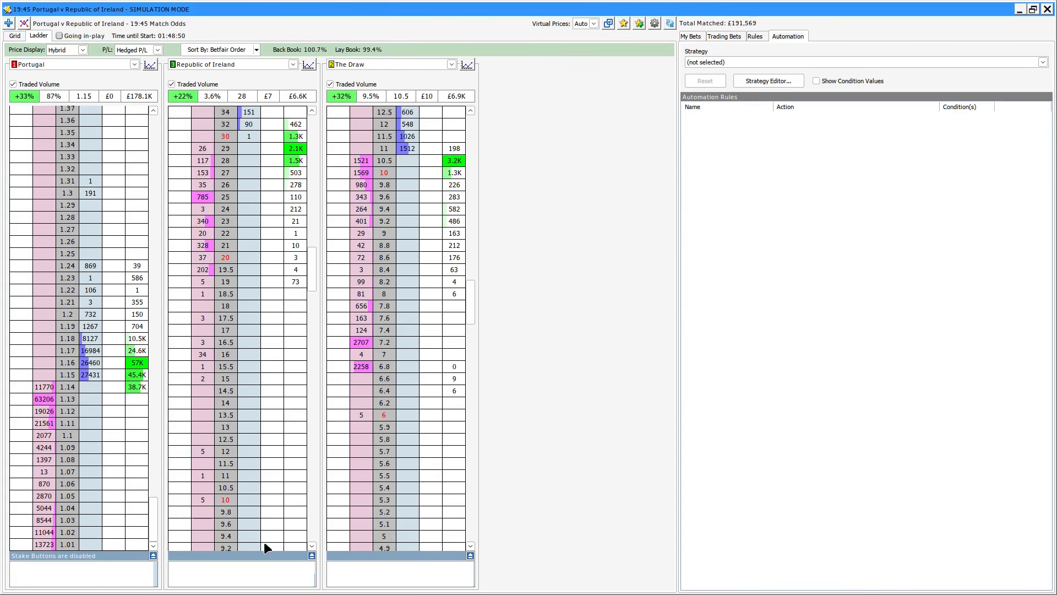
Show Portugal's stake buttons, set the stake to £10, and place back bets at every price from 1.19 to 1.28
{"action": "left_click", "coordinate": [153, 554]}
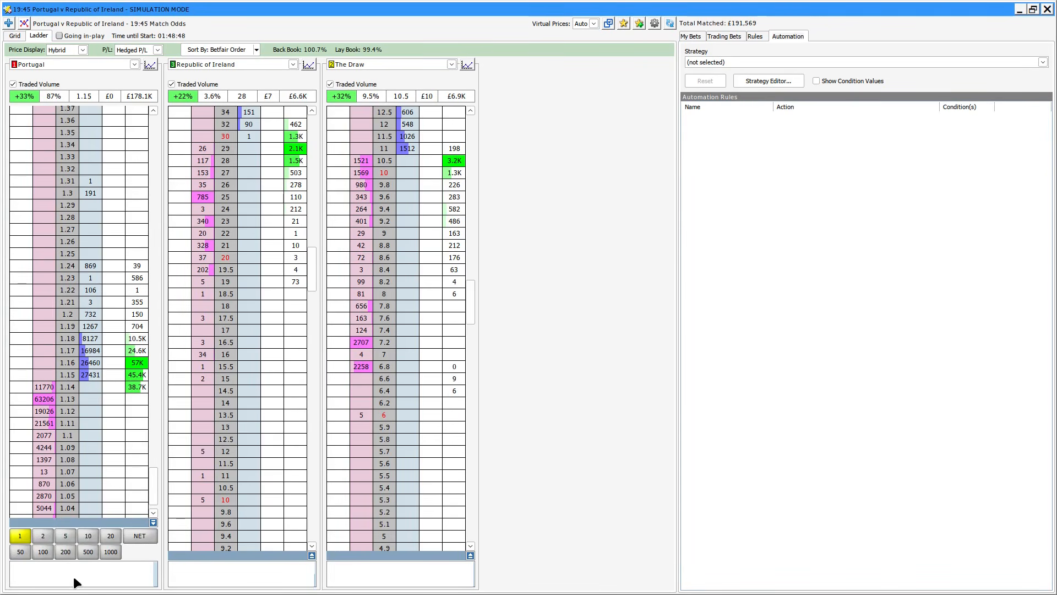
{"action": "left_click", "coordinate": [84, 533]}
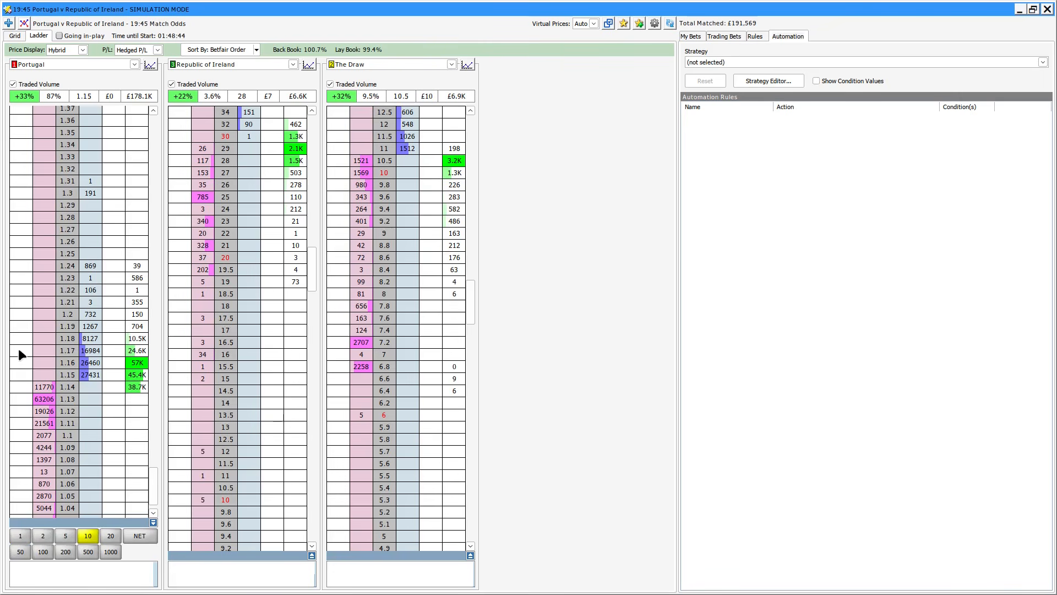
{"action": "left_click", "coordinate": [90, 327]}
{"action": "left_click", "coordinate": [89, 313]}
{"action": "left_click", "coordinate": [89, 301]}
{"action": "left_click", "coordinate": [88, 290]}
{"action": "left_click", "coordinate": [90, 277]}
{"action": "left_click", "coordinate": [90, 265]}
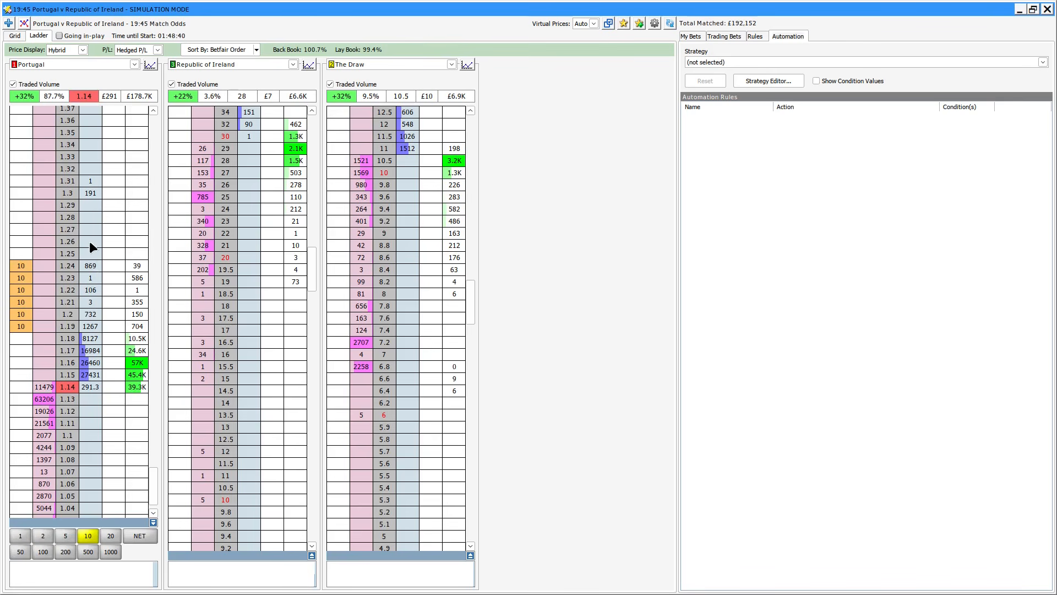
{"action": "left_click", "coordinate": [89, 253]}
{"action": "left_click", "coordinate": [89, 241]}
{"action": "left_click", "coordinate": [90, 229]}
{"action": "left_click", "coordinate": [90, 218]}
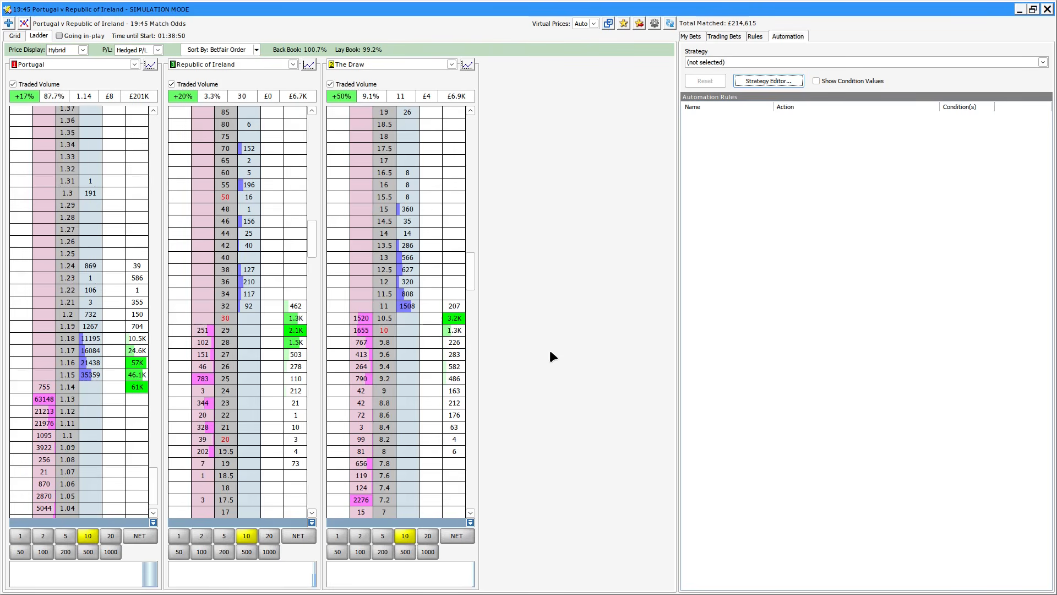
Load the DEMO - Split Stakes 1 strategy and place a £10 back bet on Portugal at 1.2
{"action": "left_click", "coordinate": [820, 62]}
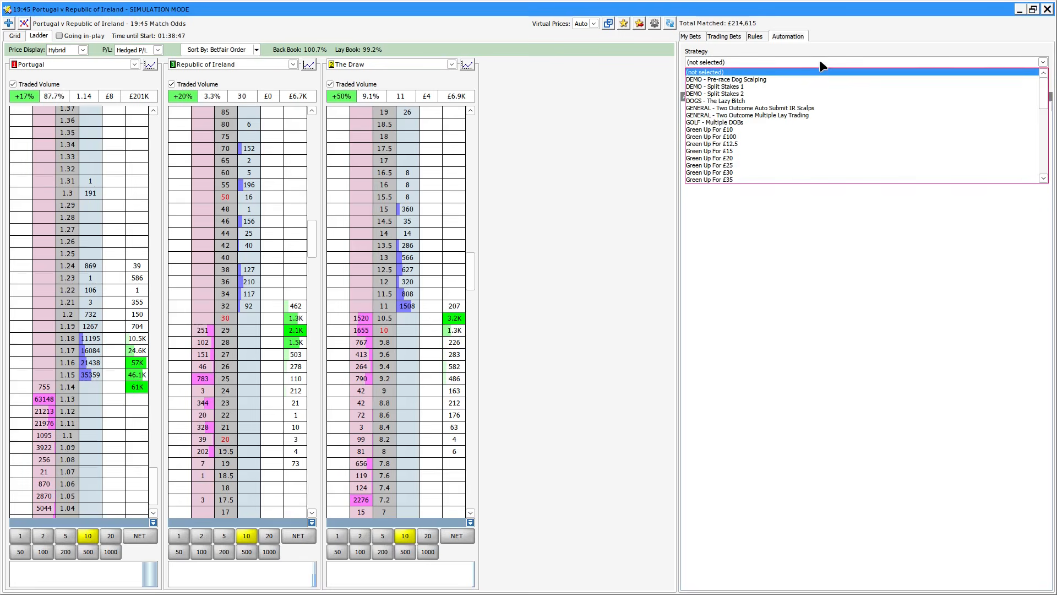
{"action": "left_click", "coordinate": [725, 87]}
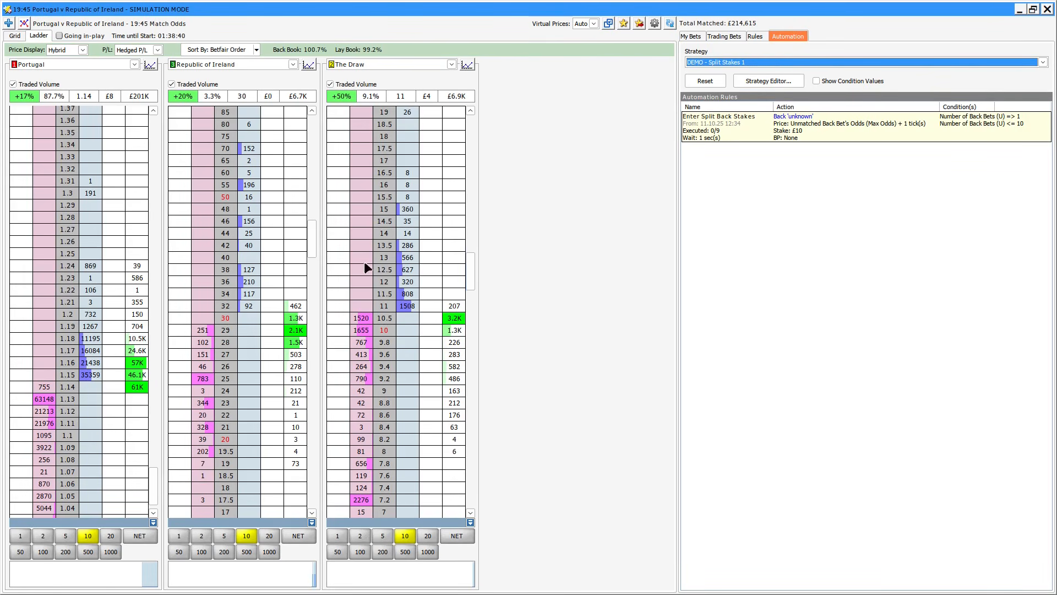
{"action": "left_click", "coordinate": [91, 315]}
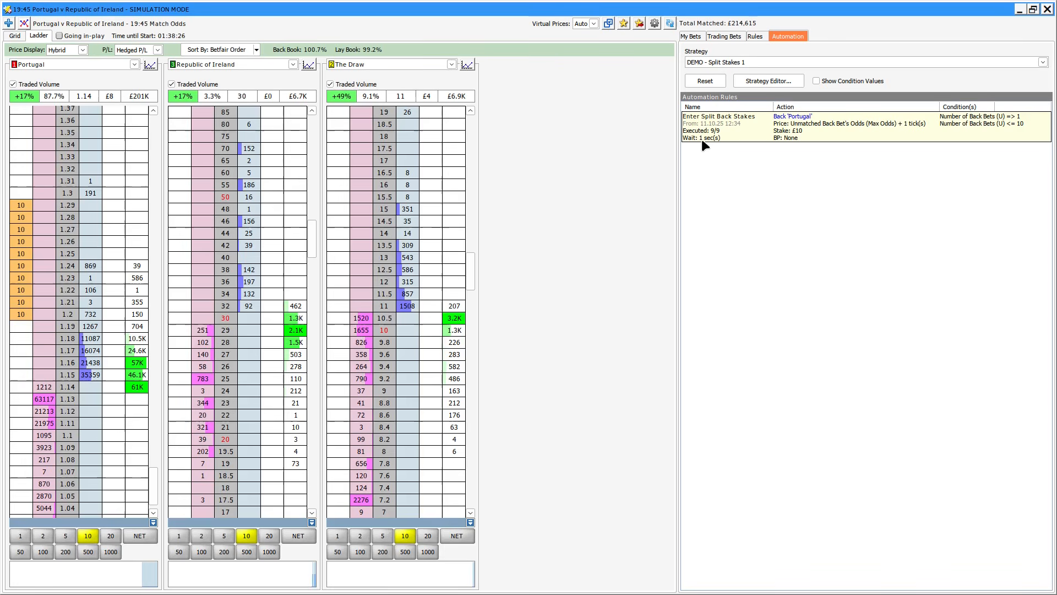
Set the Enter Split Back Stakes rule's wait time after execution to 0 seconds and save the strategy
{"action": "left_click", "coordinate": [761, 78]}
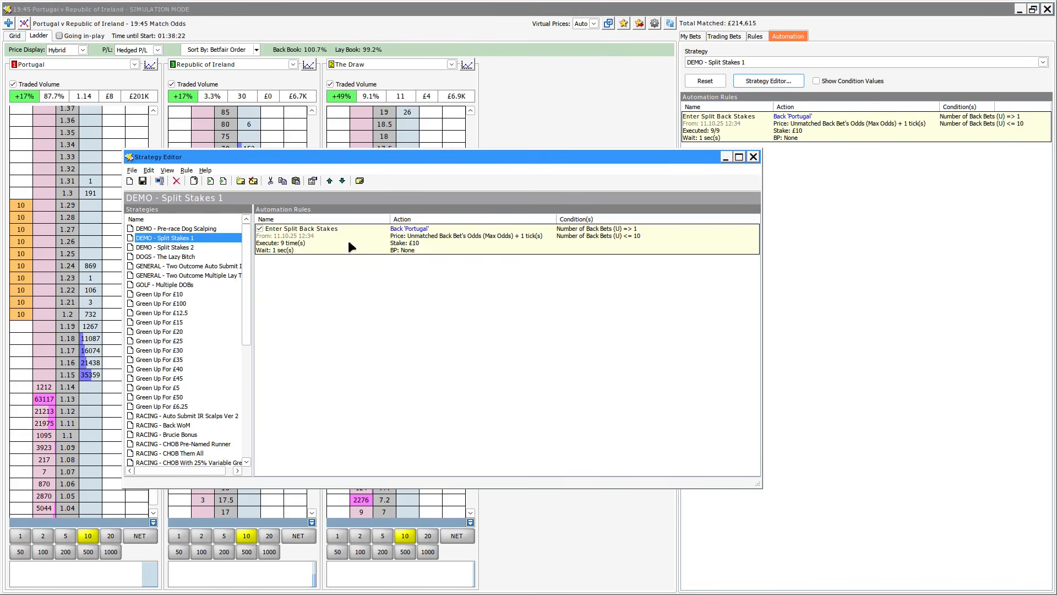
{"action": "left_click", "coordinate": [348, 240]}
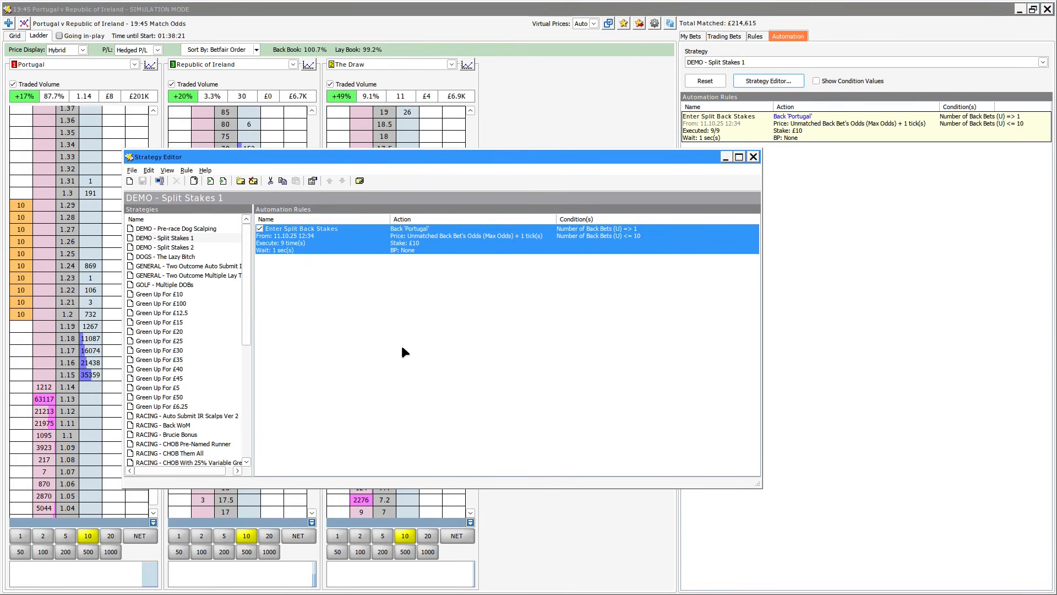
{"action": "double_click", "coordinate": [377, 239]}
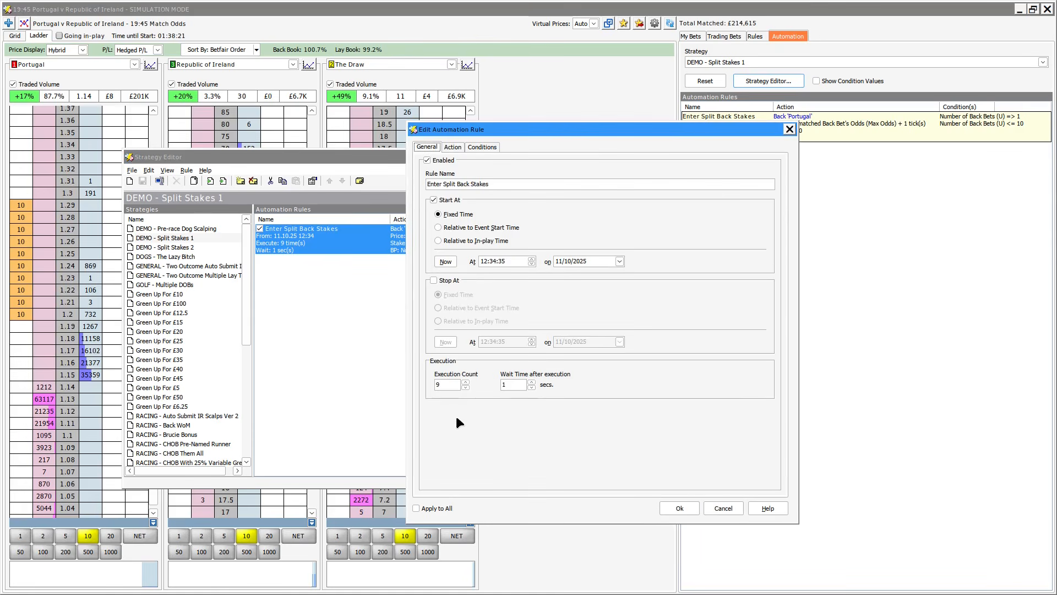
{"action": "double_click", "coordinate": [506, 384]}
{"action": "type", "text": "0"}
{"action": "left_click", "coordinate": [677, 507]}
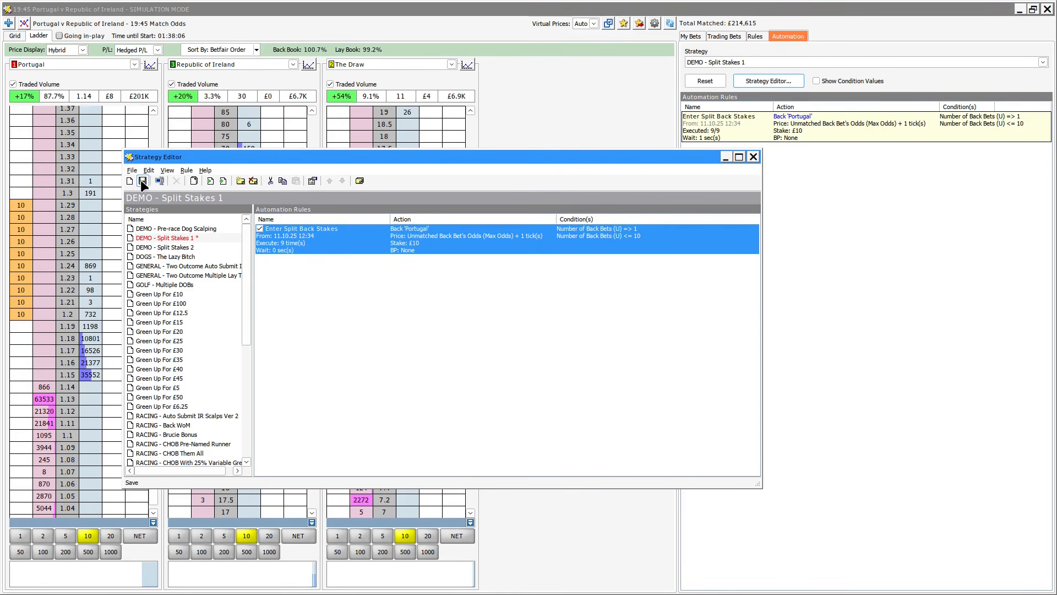
{"action": "left_click", "coordinate": [142, 181]}
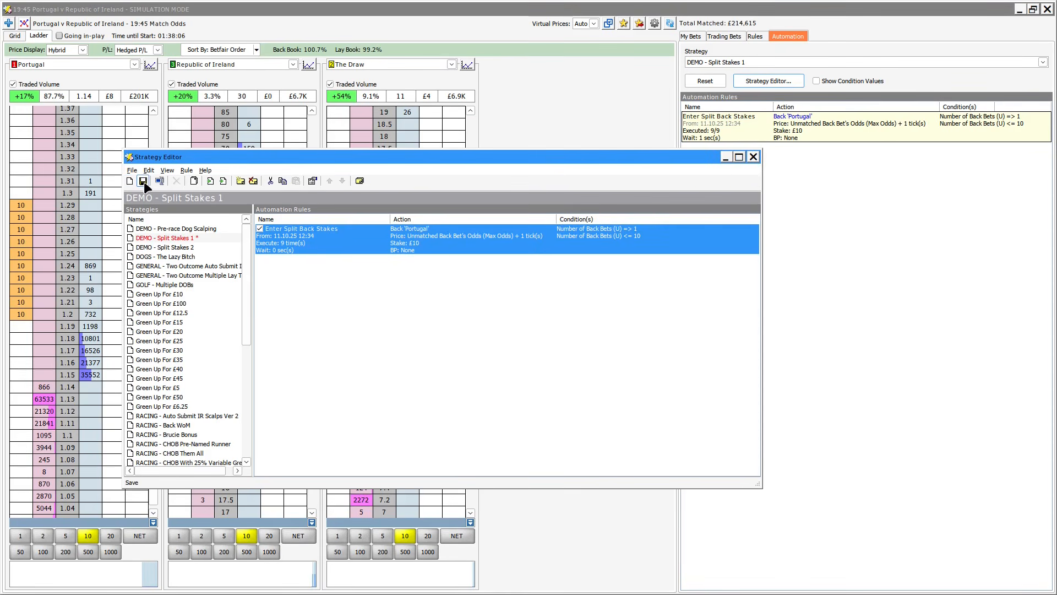
{"action": "left_click", "coordinate": [753, 157]}
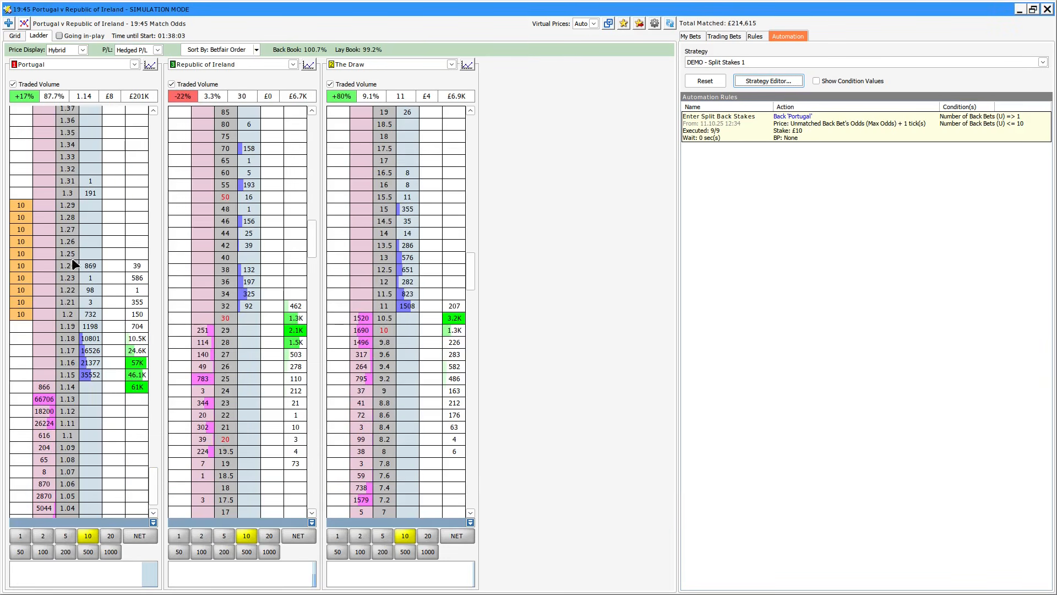
Cancel Portugal's unmatched back bets and reset the loaded automation strategy
{"action": "right_click", "coordinate": [31, 342]}
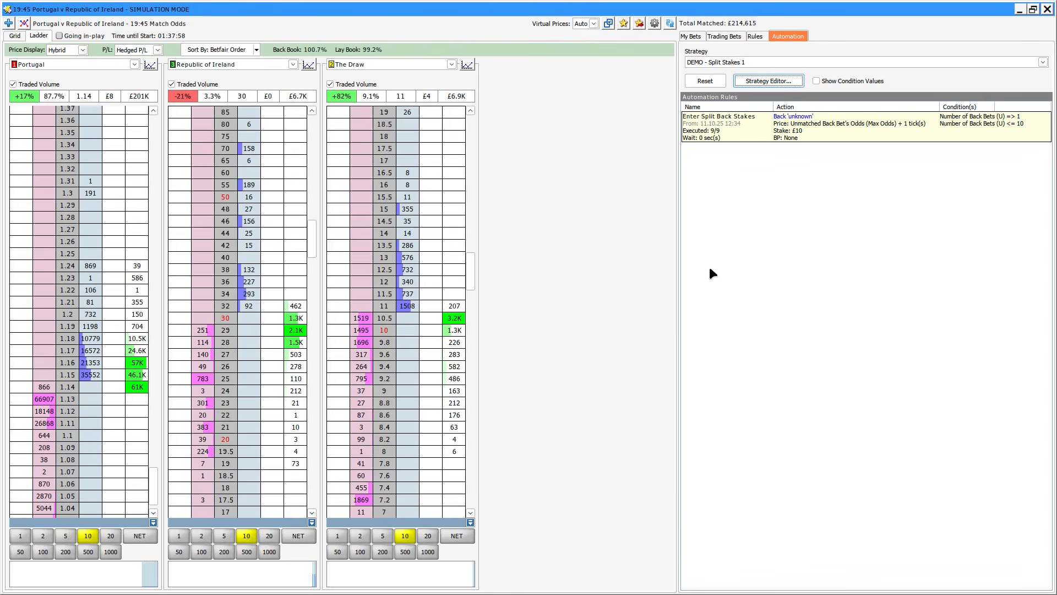
{"action": "left_click", "coordinate": [705, 81]}
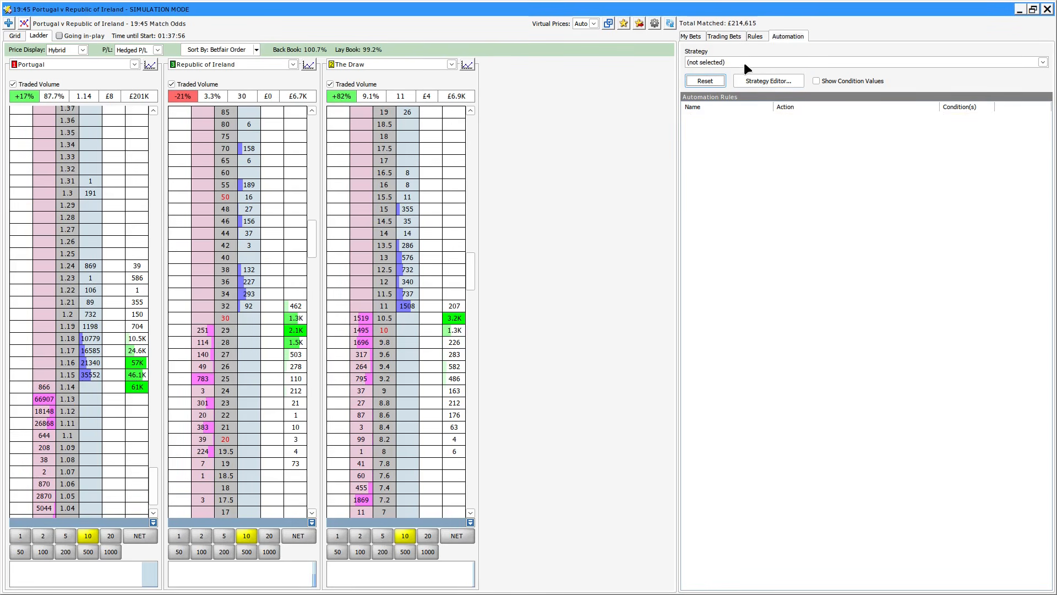
Reload the DEMO - Split Stakes 1 strategy and place a £10 back bet on Portugal at 1.19
{"action": "left_click", "coordinate": [745, 61]}
{"action": "left_click", "coordinate": [730, 86]}
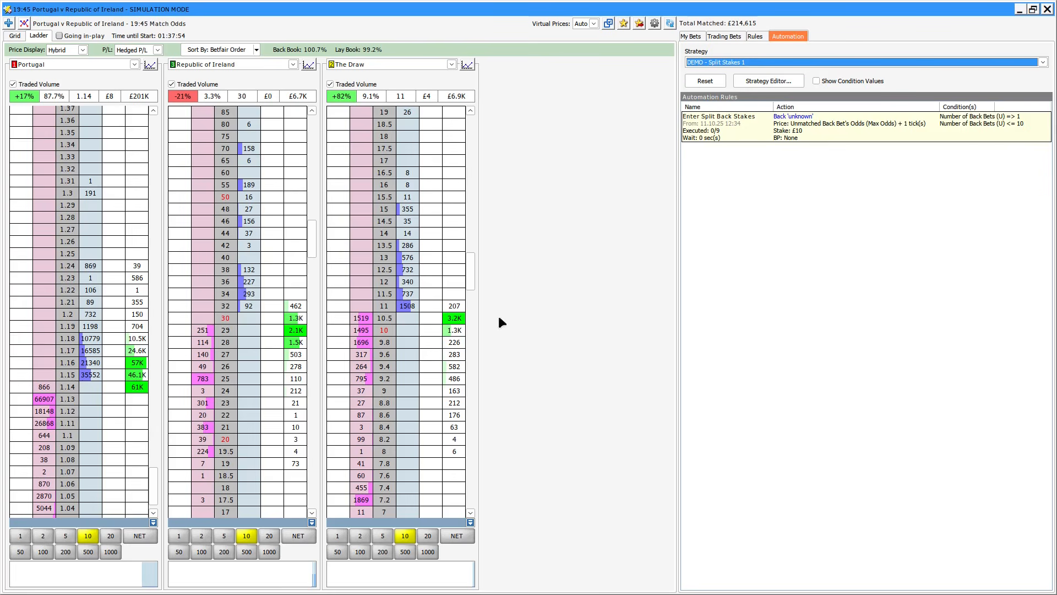
{"action": "left_click", "coordinate": [87, 325]}
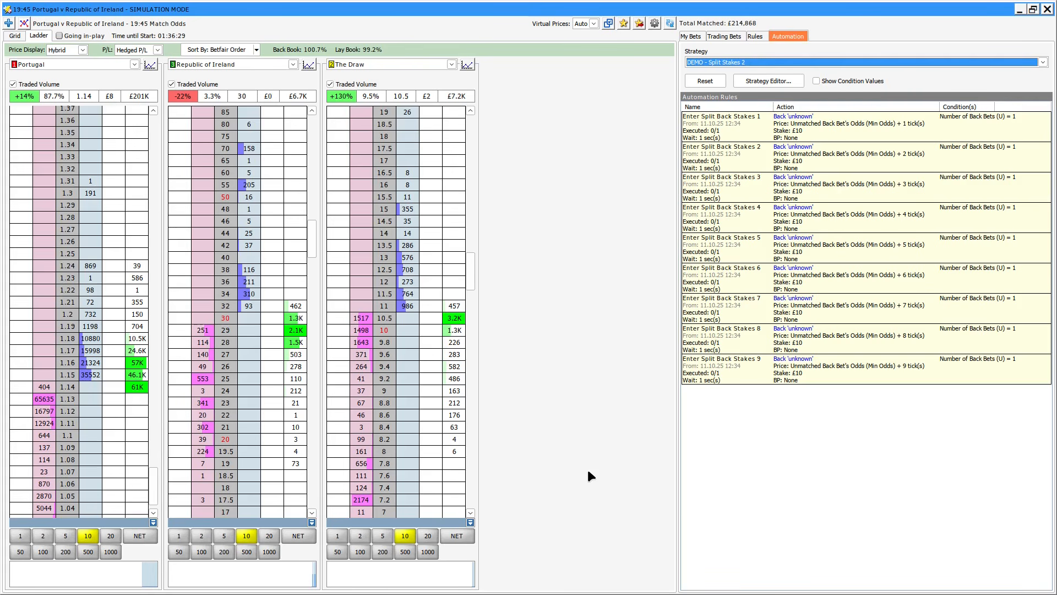
Place a £10 back bet on Portugal at 1.2 to trigger the DEMO - Split Stakes 2 rules
{"action": "left_click", "coordinate": [88, 313]}
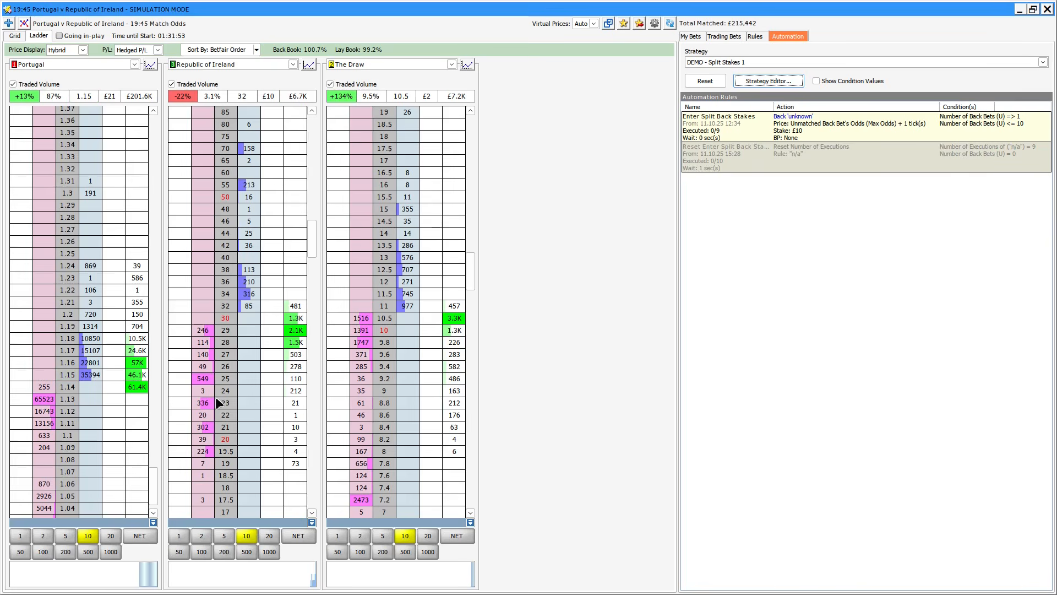
Test the DEMO - Split Stakes 1 rule by placing £10 back bets on Portugal at 1.19 and 1.21
{"action": "left_click", "coordinate": [86, 326]}
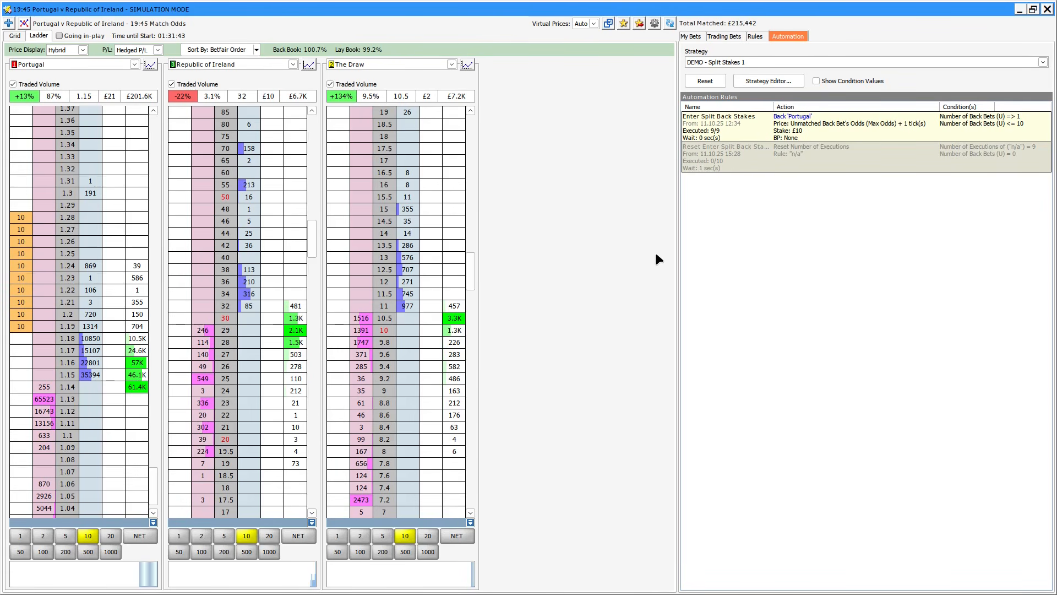
{"action": "left_click", "coordinate": [85, 361]}
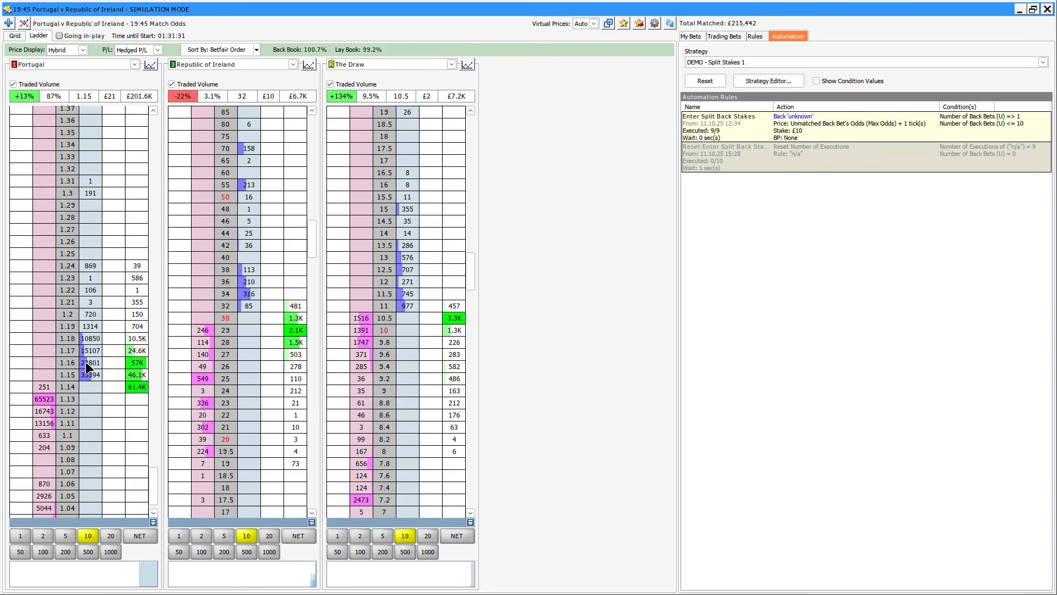
{"action": "left_click", "coordinate": [89, 302]}
Enable the Reset Enter Split Back Stakes rule and set its reset action to target the Enter Split Back Stakes rule
{"action": "left_click", "coordinate": [755, 80]}
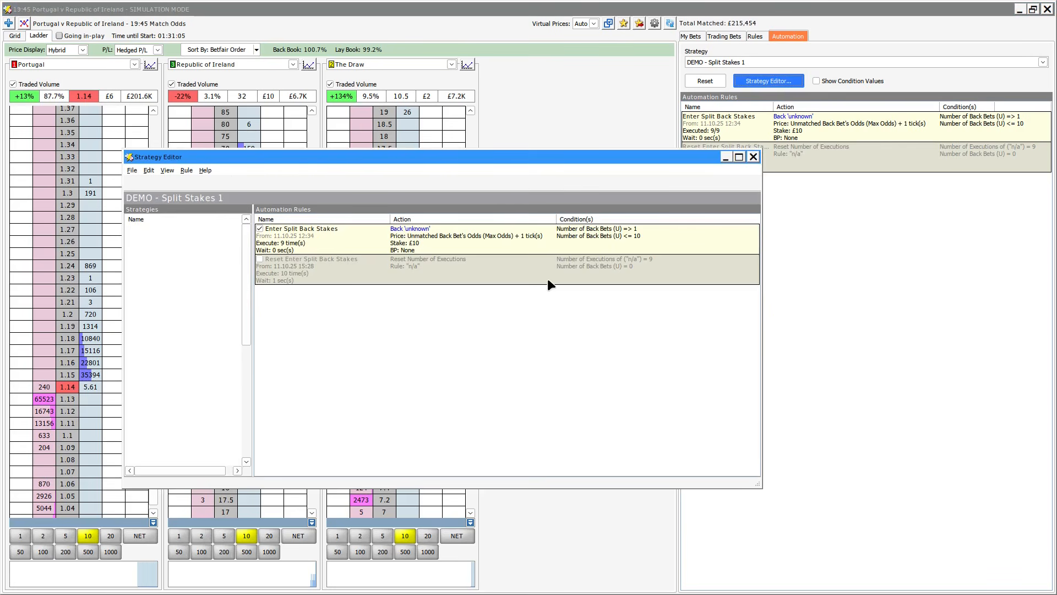
{"action": "left_click", "coordinate": [260, 258]}
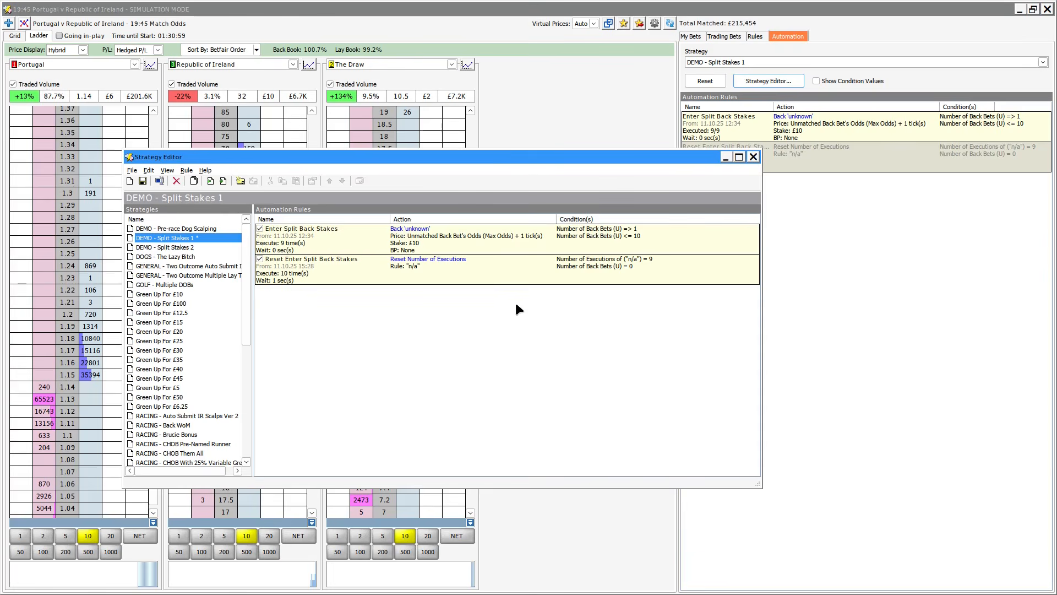
{"action": "left_click", "coordinate": [465, 268]}
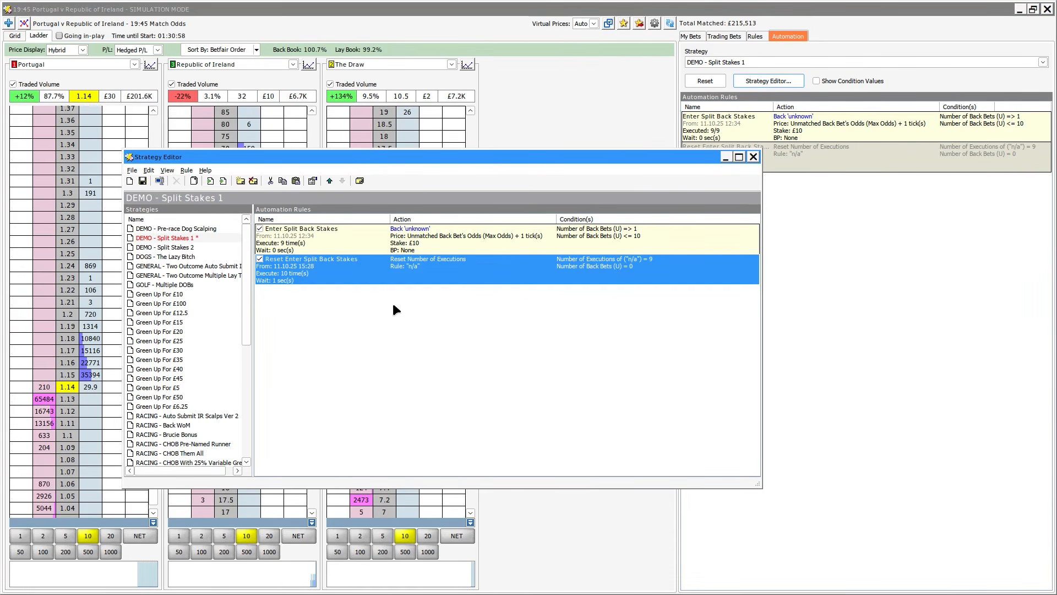
{"action": "double_click", "coordinate": [330, 268]}
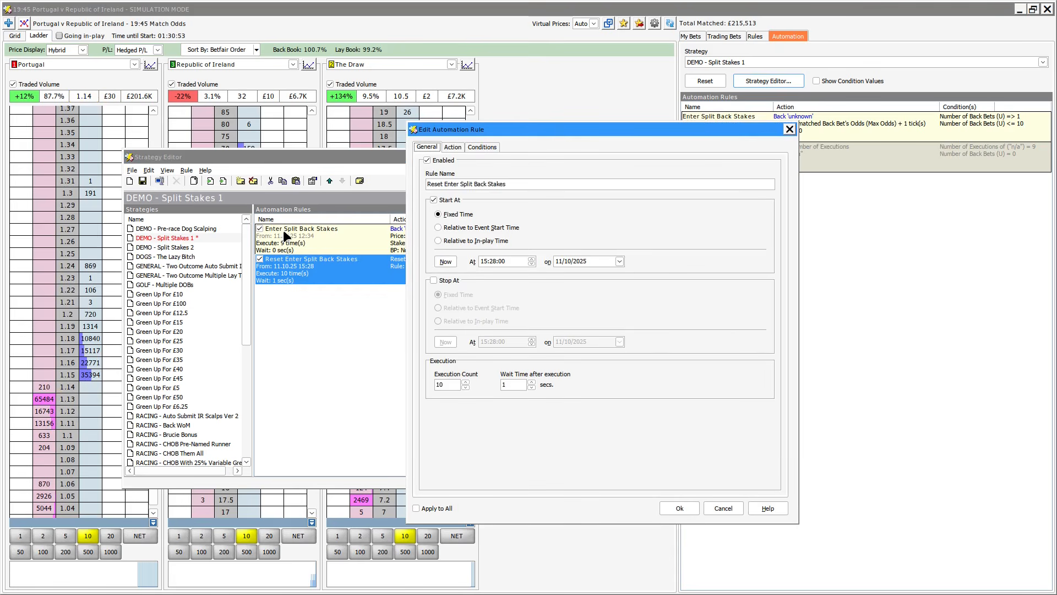
{"action": "left_click", "coordinate": [455, 147]}
{"action": "left_click", "coordinate": [536, 219]}
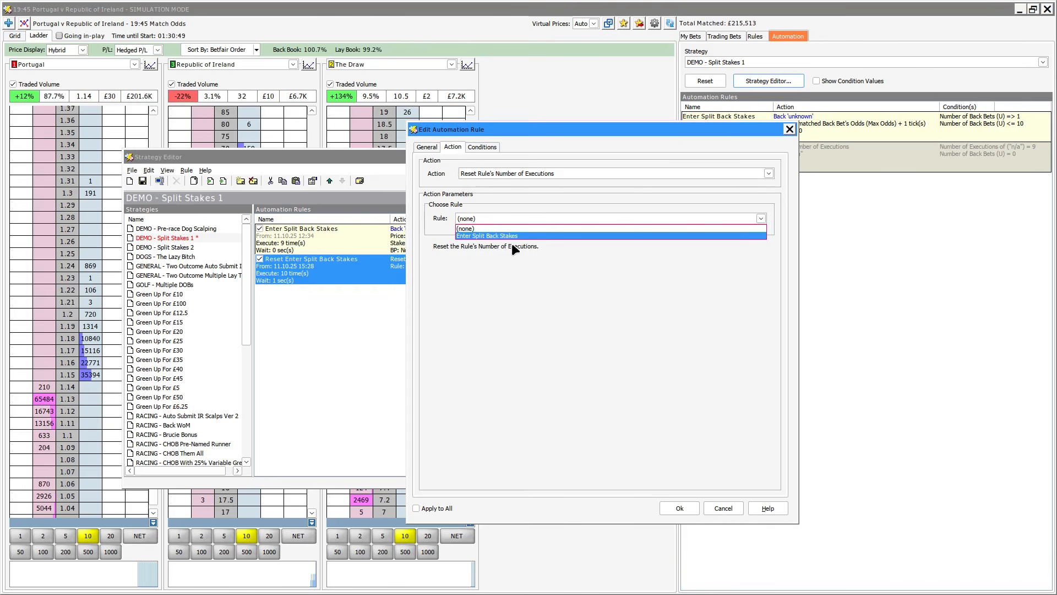
{"action": "left_click", "coordinate": [474, 235]}
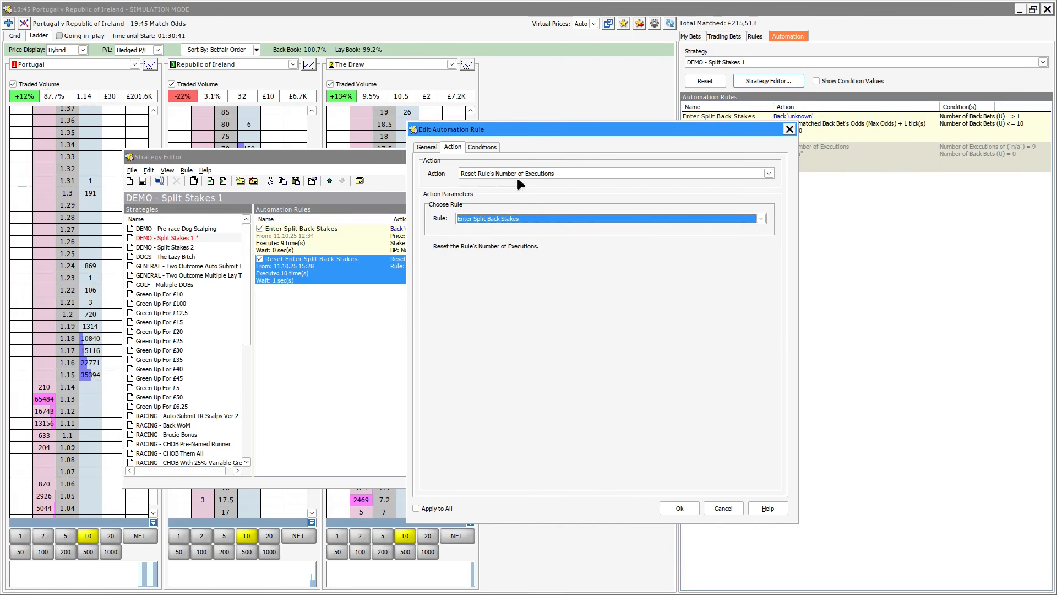
Point the reset rule's Rule Number of Executions condition to Enter Split Back Stakes, and save the strategy
{"action": "left_click", "coordinate": [480, 148]}
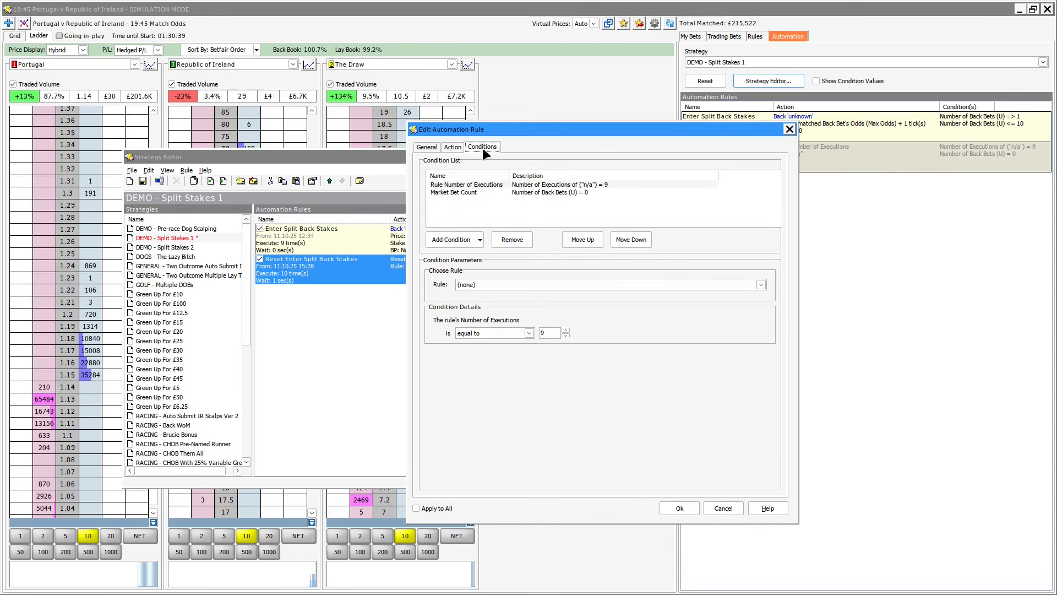
{"action": "left_click", "coordinate": [541, 187]}
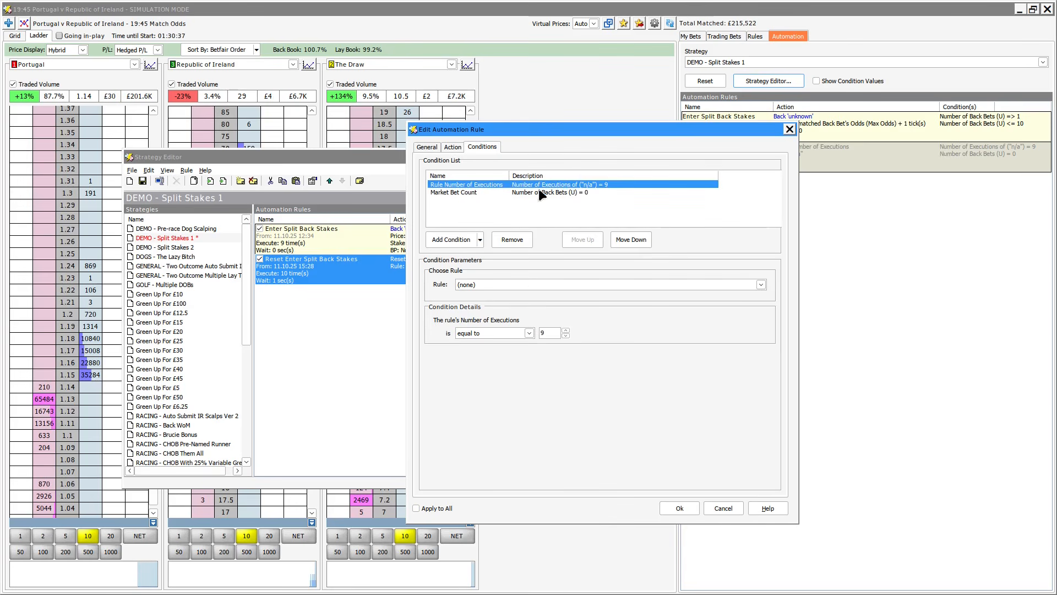
{"action": "left_click", "coordinate": [530, 283]}
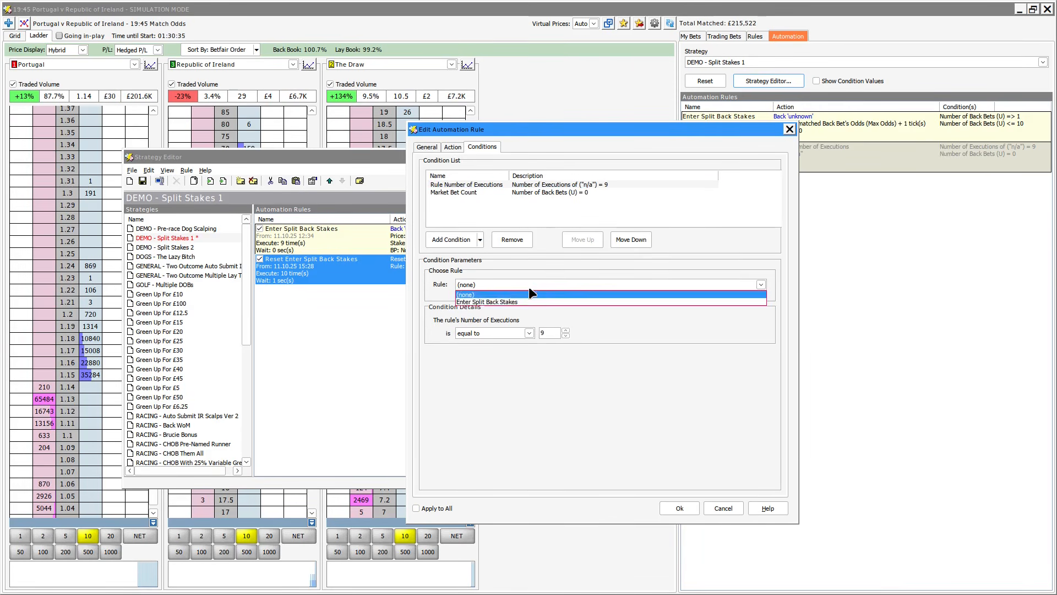
{"action": "left_click", "coordinate": [487, 303]}
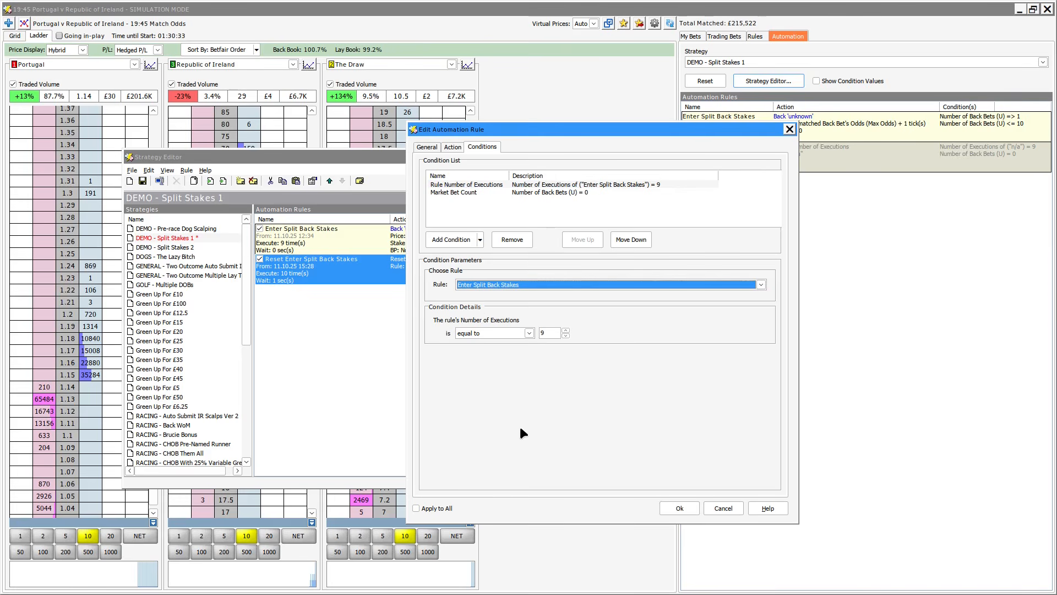
{"action": "left_click", "coordinate": [676, 507]}
{"action": "left_click", "coordinate": [413, 380]}
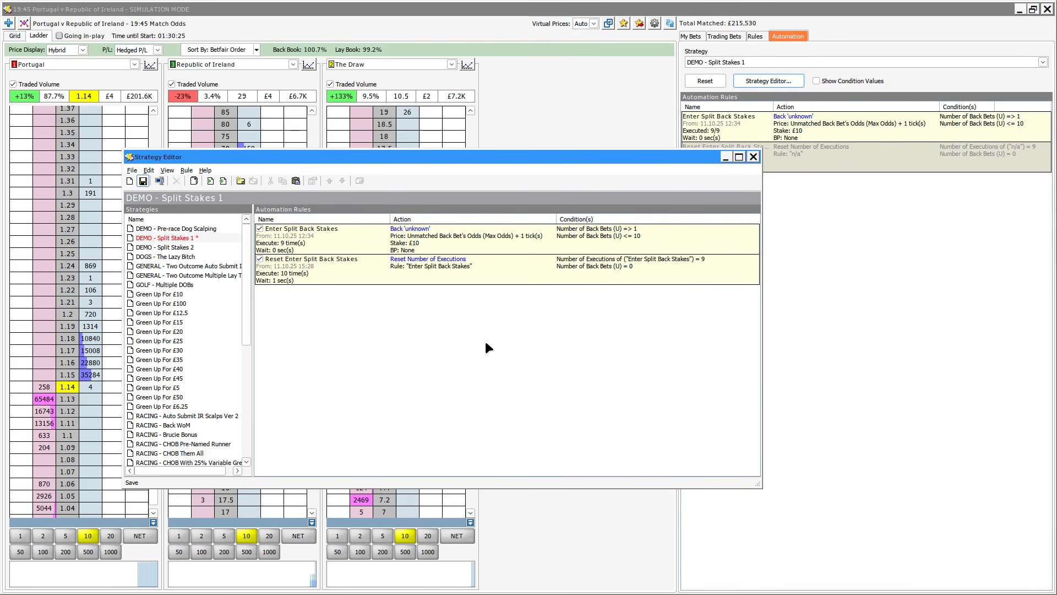
{"action": "left_click", "coordinate": [753, 156]}
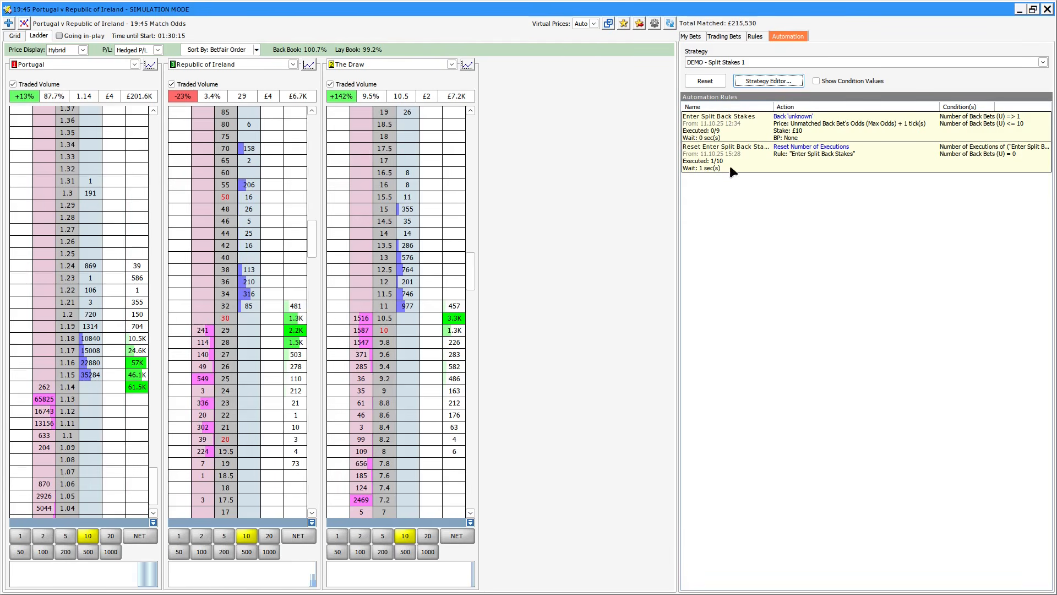
Place £10 back bets on Portugal at 1.2 and 1.23, and on Republic of Ireland at 42 and 46
{"action": "left_click", "coordinate": [91, 314]}
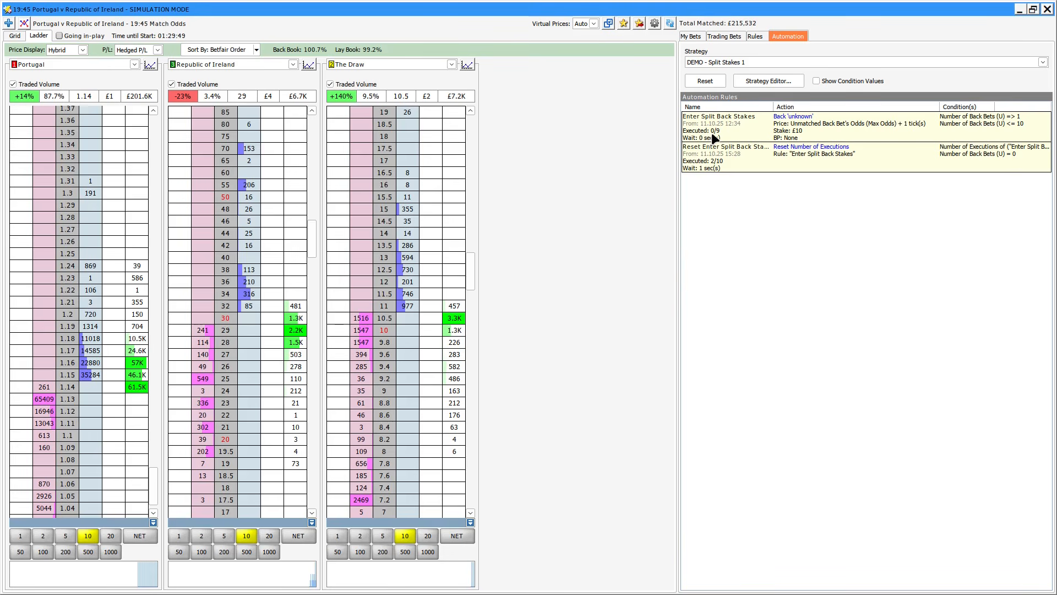
{"action": "left_click", "coordinate": [88, 277]}
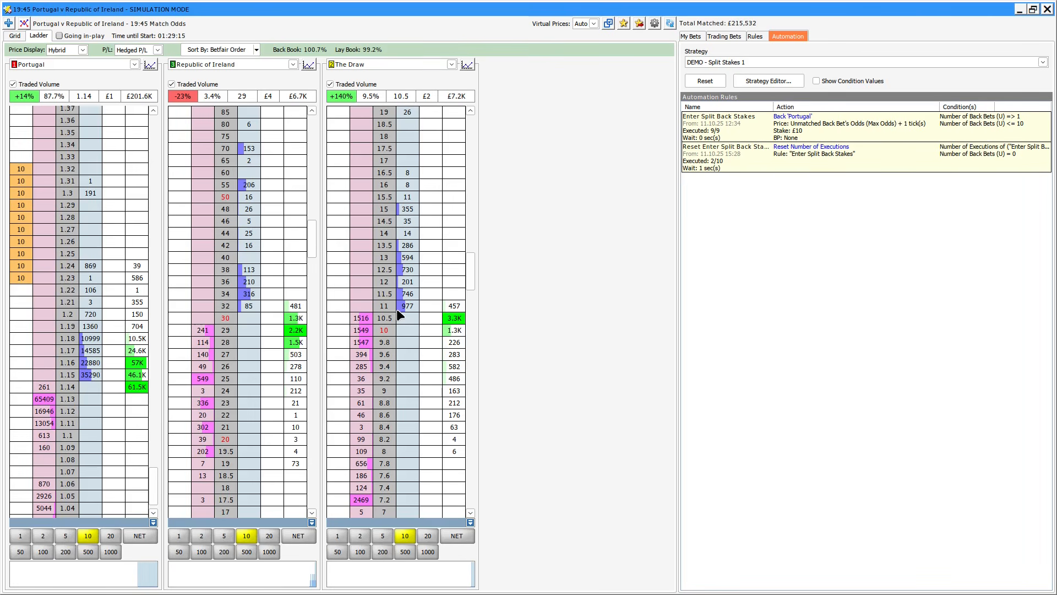
{"action": "left_click", "coordinate": [246, 245]}
{"action": "left_click", "coordinate": [244, 221]}
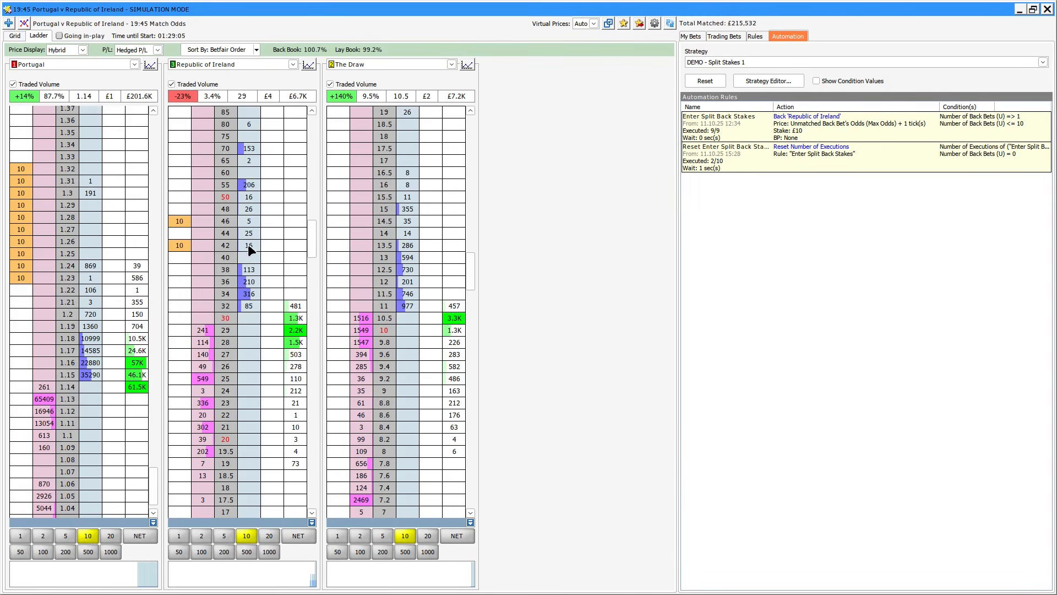
Place £10 back bets on Republic of Ireland at 38 and 32
{"action": "left_click", "coordinate": [247, 270]}
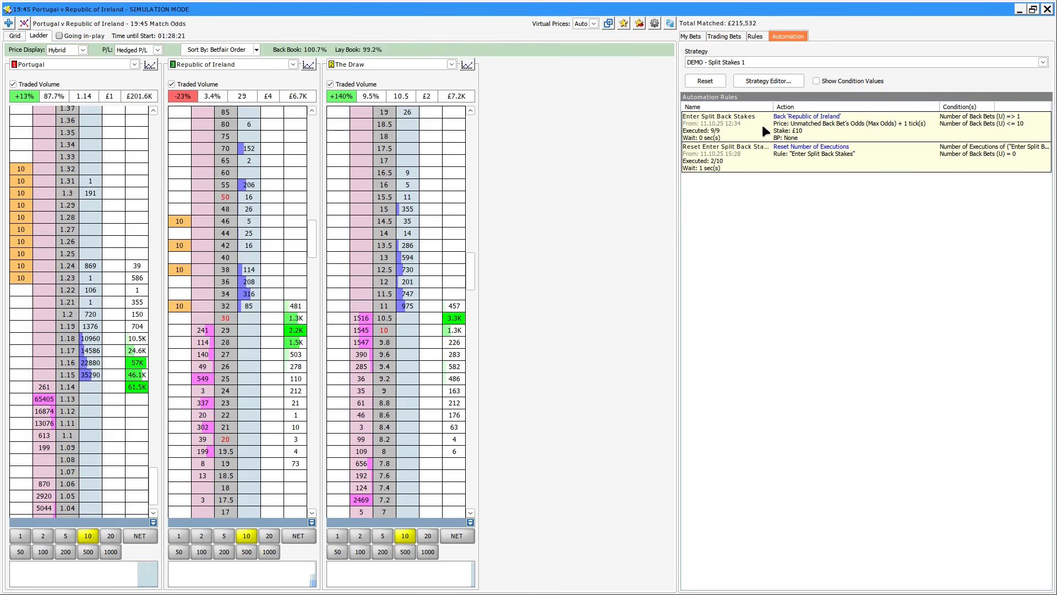
Open the Enter Split Back Stakes rule of DEMO - Split Stakes 1 for editing and review its start time and execution settings
{"action": "left_click", "coordinate": [756, 80]}
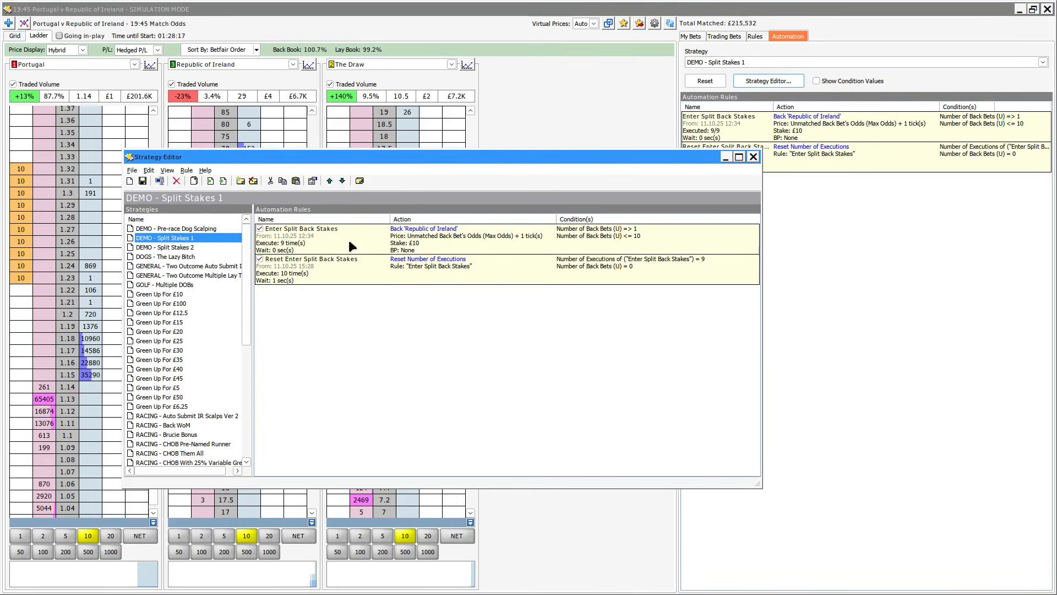
{"action": "left_click", "coordinate": [351, 246]}
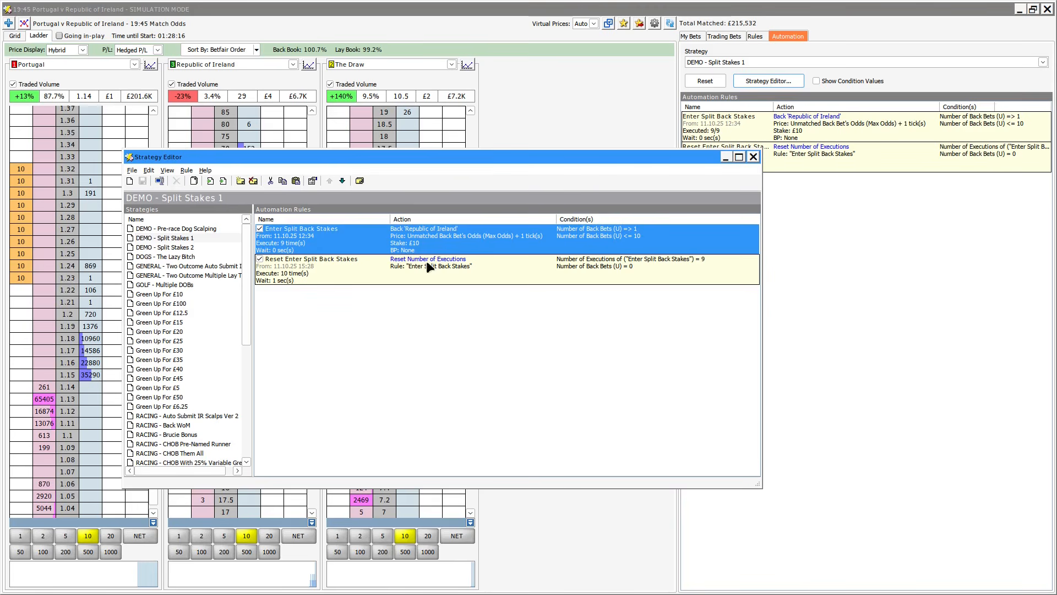
{"action": "double_click", "coordinate": [486, 242]}
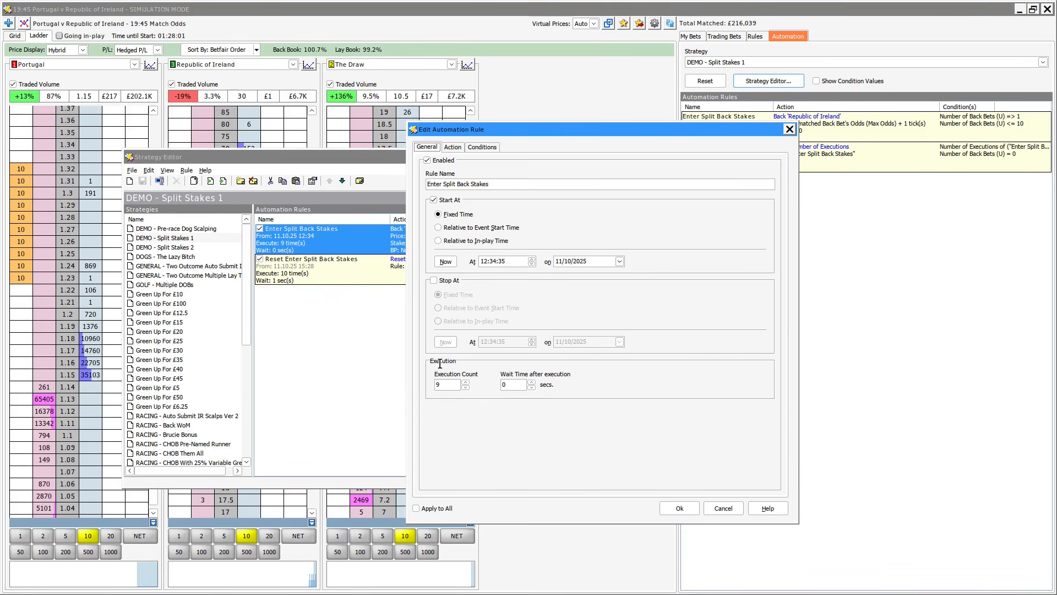
Examine the Enter Split Back Stakes rule's bet placement action, including the options for the last bet's type and the unmatched back bet's odds
{"action": "left_click", "coordinate": [453, 146]}
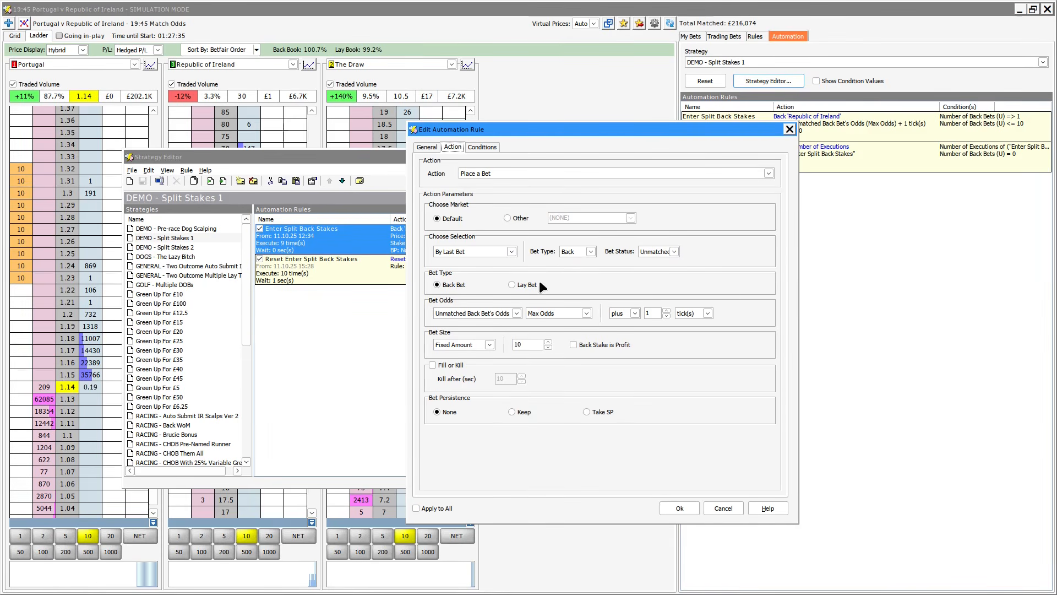
{"action": "left_click", "coordinate": [590, 251]}
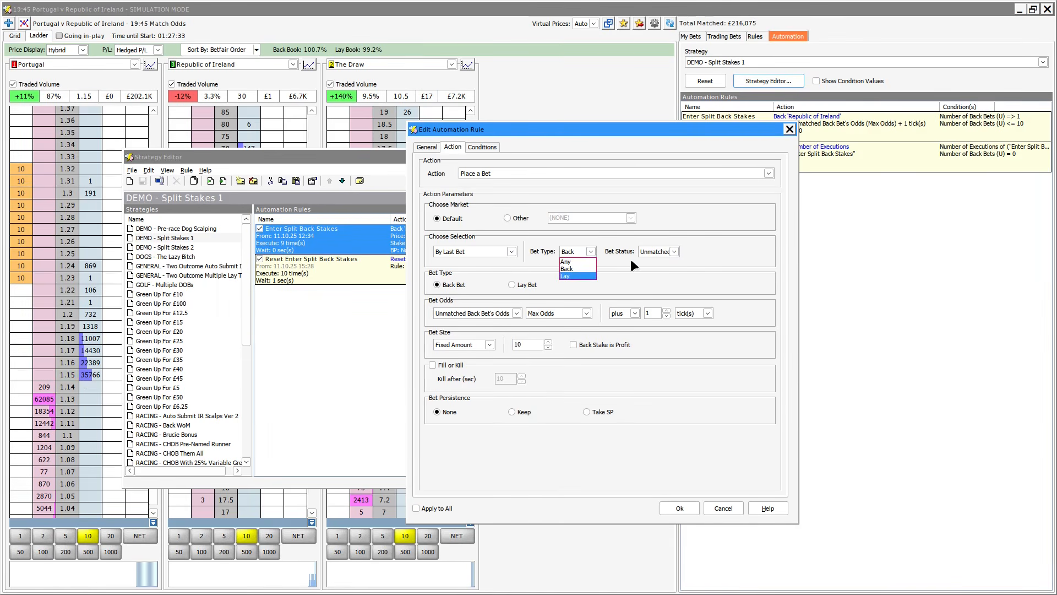
{"action": "left_click", "coordinate": [612, 270]}
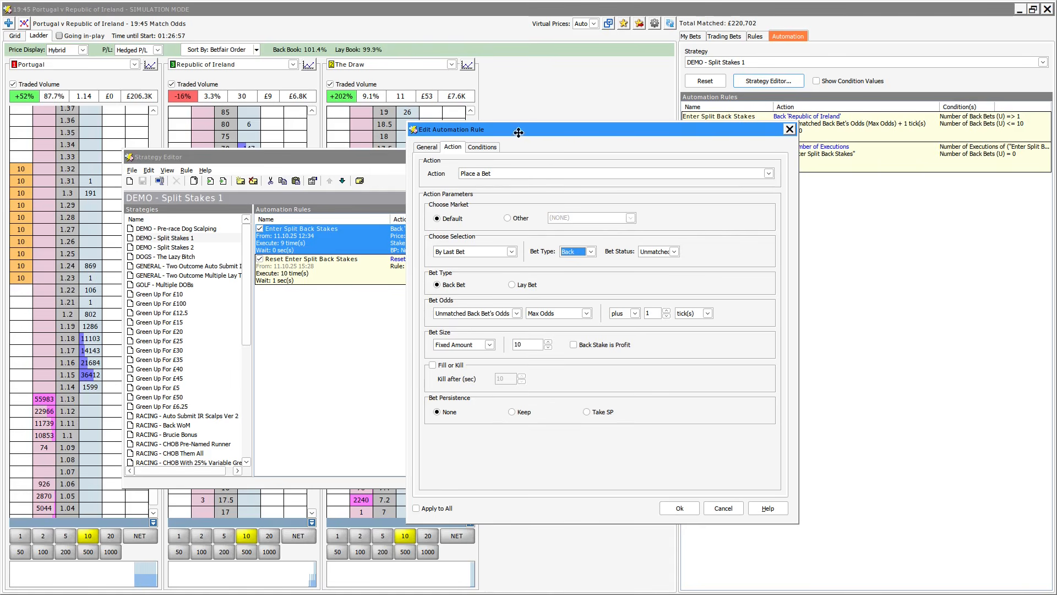
{"action": "left_click_drag", "start_coordinate": [518, 132], "coordinate": [361, 133]}
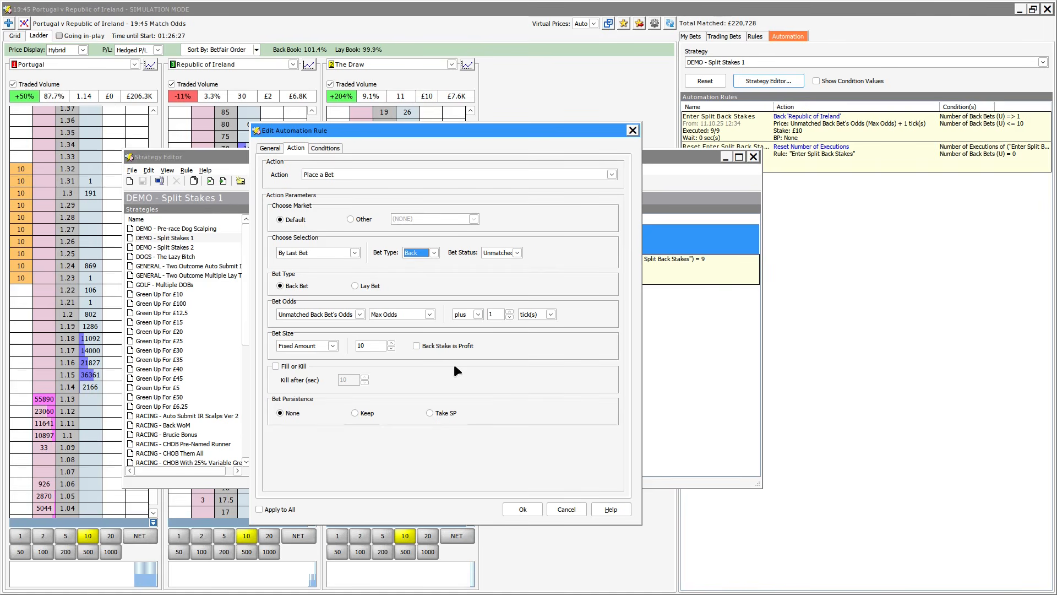
{"action": "left_click", "coordinate": [428, 313]}
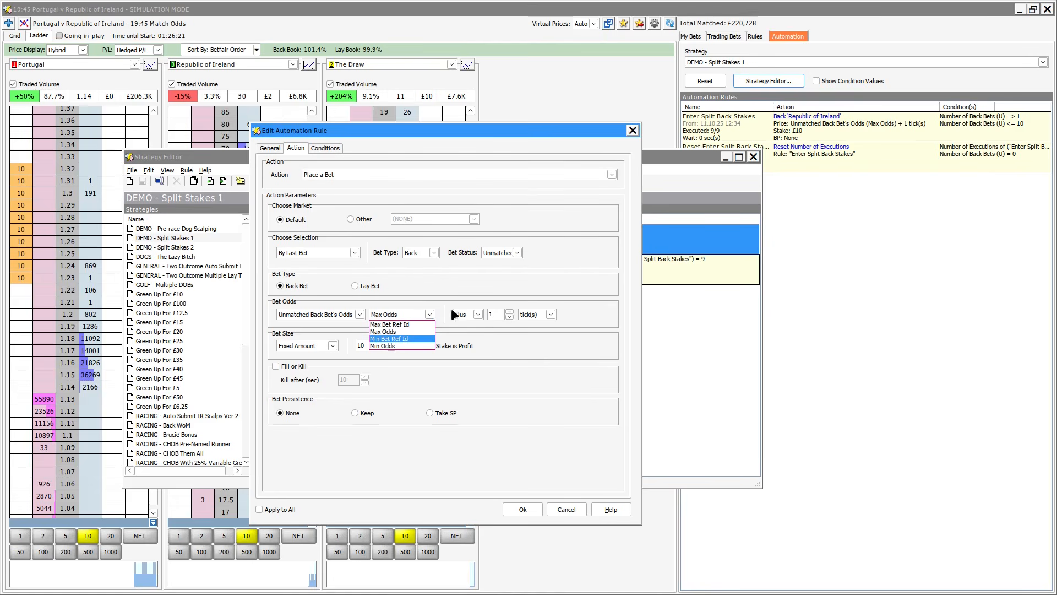
{"action": "left_click", "coordinate": [437, 291]}
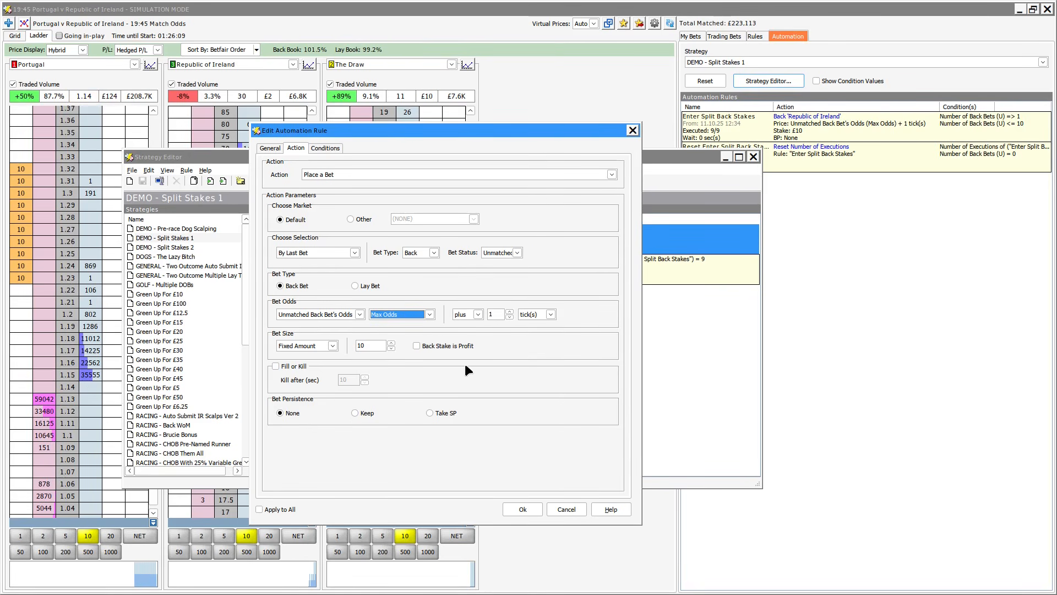
Review the Enter Split Back Stakes rule's bet count conditions and the available condition types, and leave the rule without changes
{"action": "left_click", "coordinate": [324, 148]}
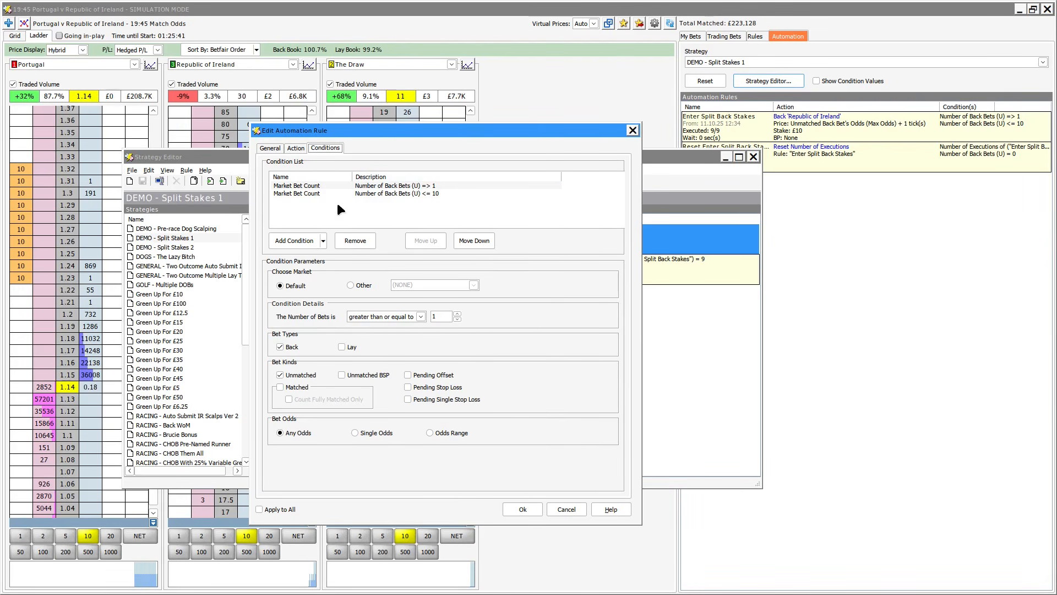
{"action": "left_click", "coordinate": [323, 240]}
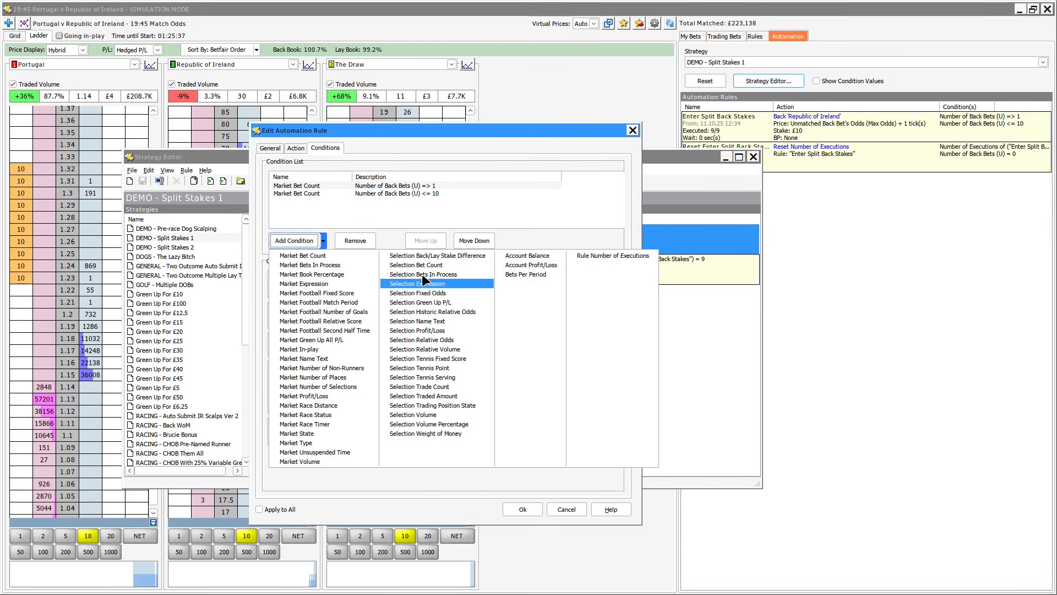
{"action": "left_click", "coordinate": [378, 219]}
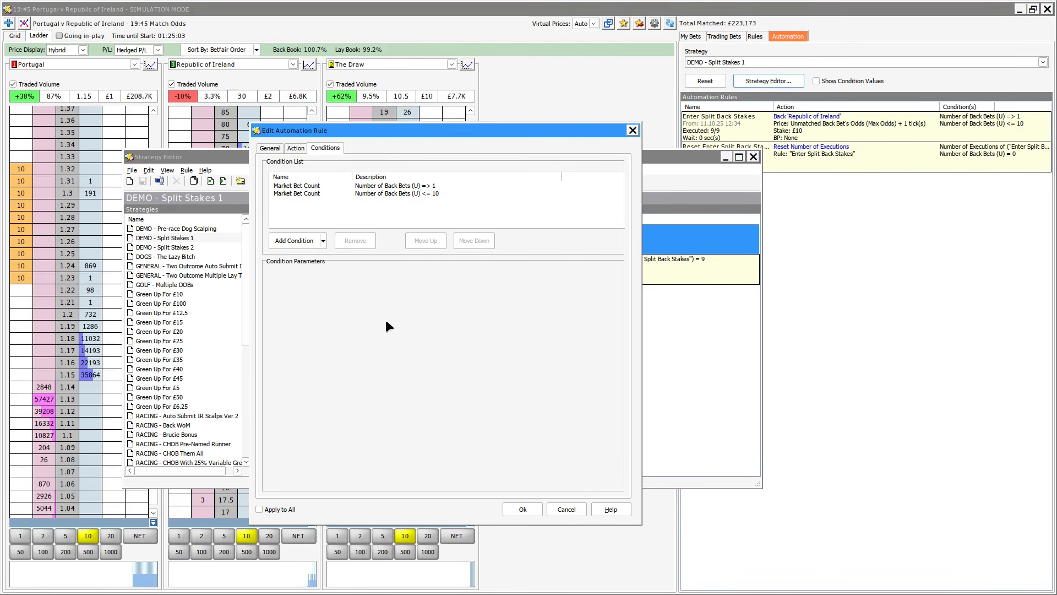
{"action": "left_click", "coordinate": [557, 504]}
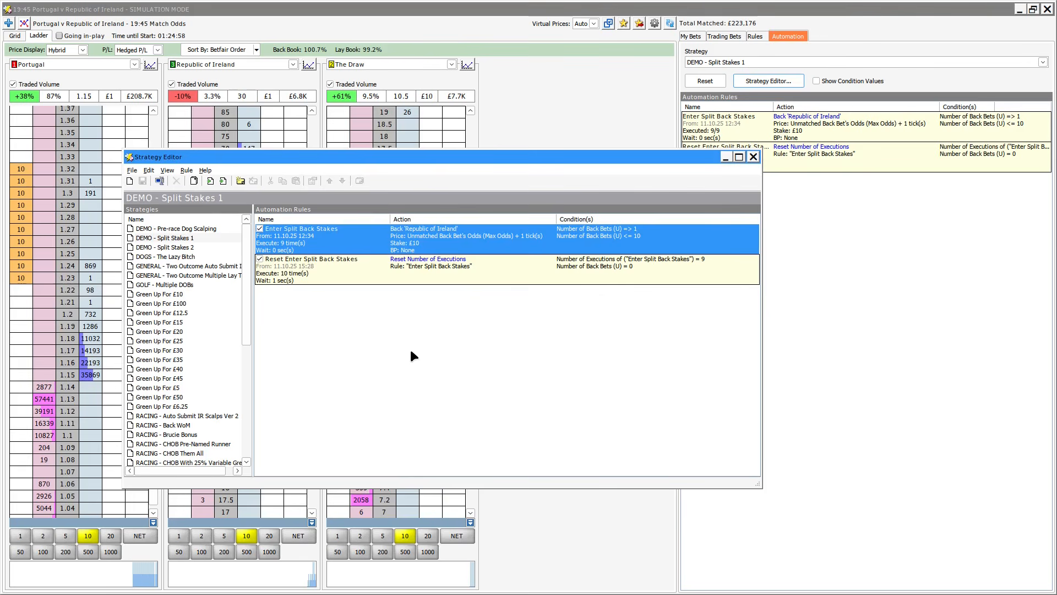
Review the general settings, action and conditions of the Reset Enter Split Back Stakes rule, and close it without changes
{"action": "double_click", "coordinate": [394, 267]}
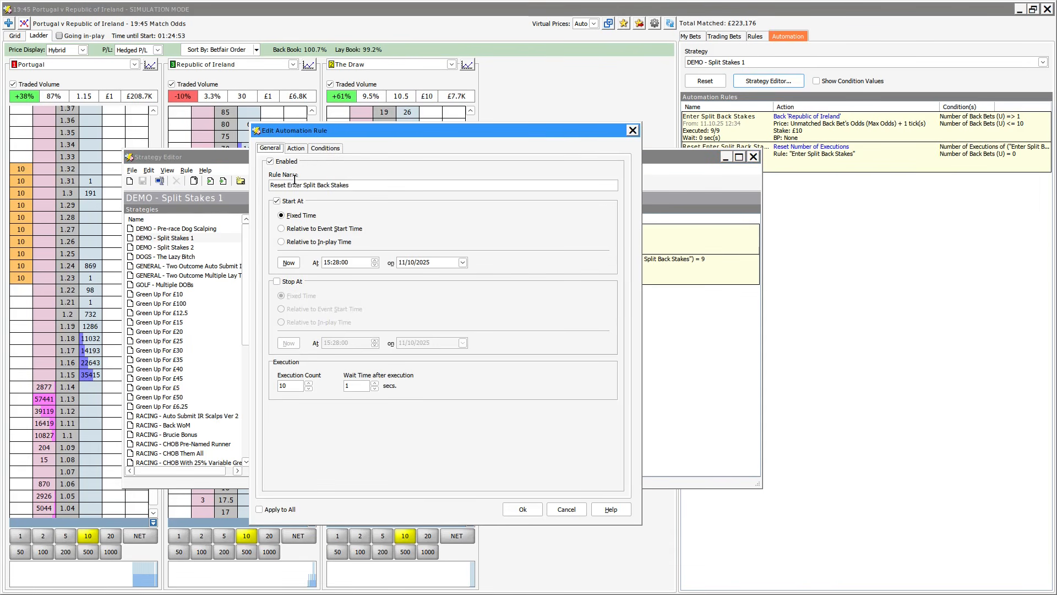
{"action": "left_click", "coordinate": [296, 149]}
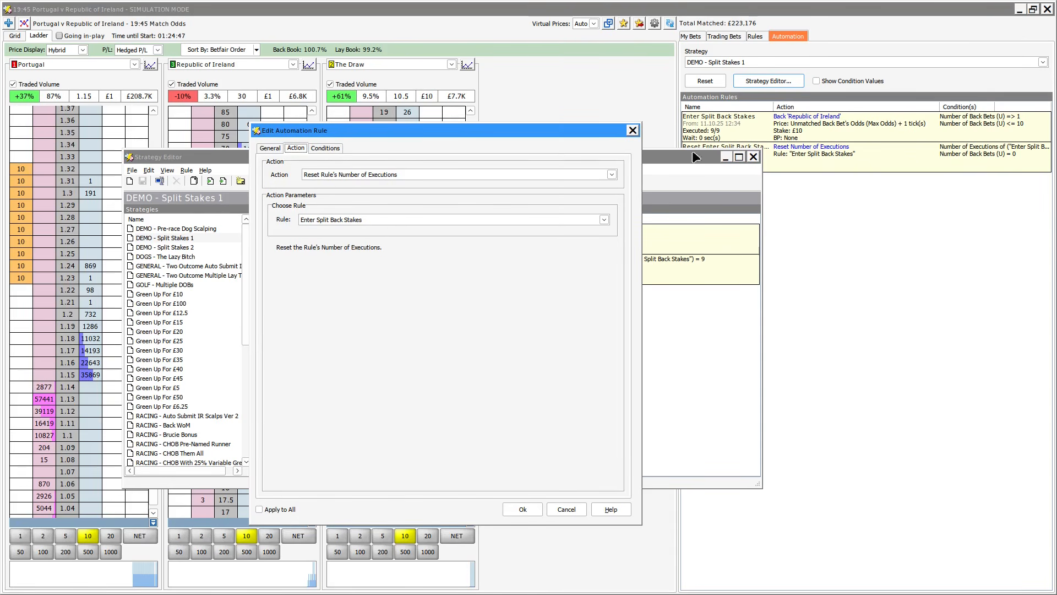
{"action": "left_click", "coordinate": [320, 148]}
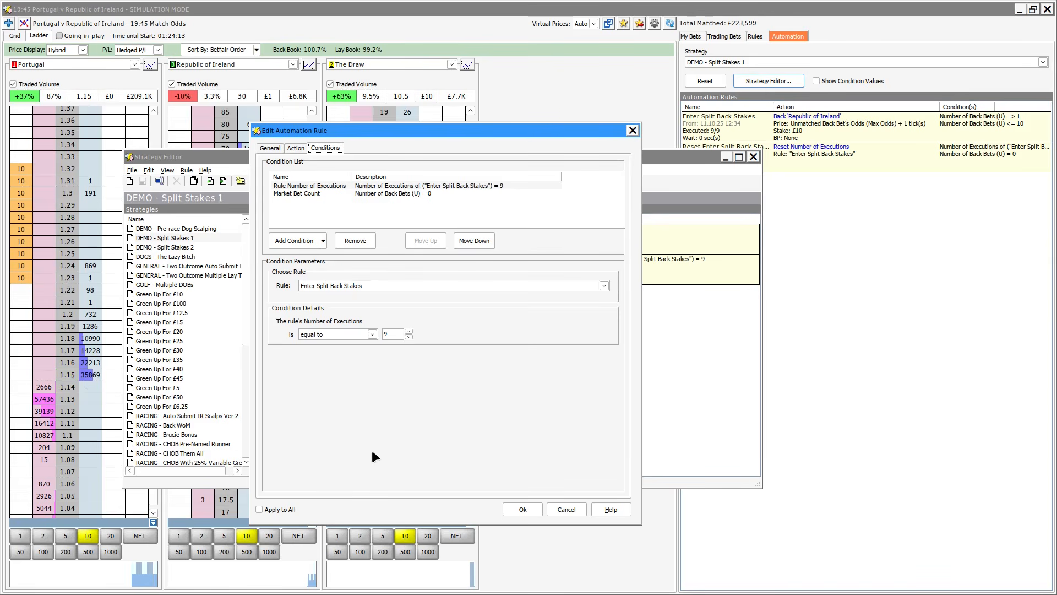
{"action": "left_click", "coordinate": [564, 510]}
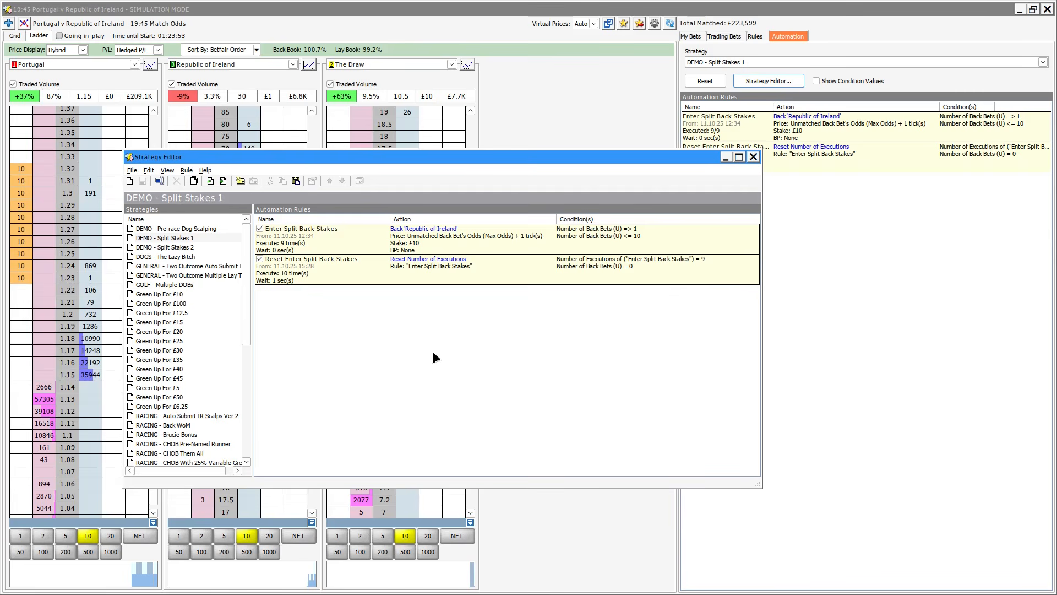
Display the DEMO - Split Stakes 2 strategy's rules, and reposition and enlarge the Strategy Editor to fit the whole rule list
{"action": "left_click", "coordinate": [158, 248]}
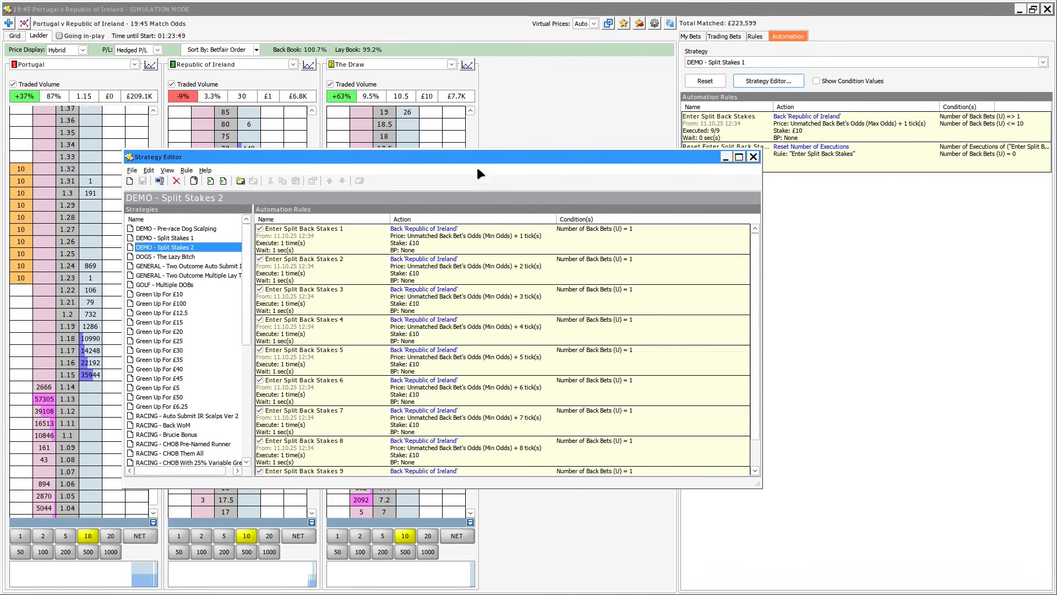
{"action": "left_click_drag", "start_coordinate": [463, 148], "coordinate": [354, 70]}
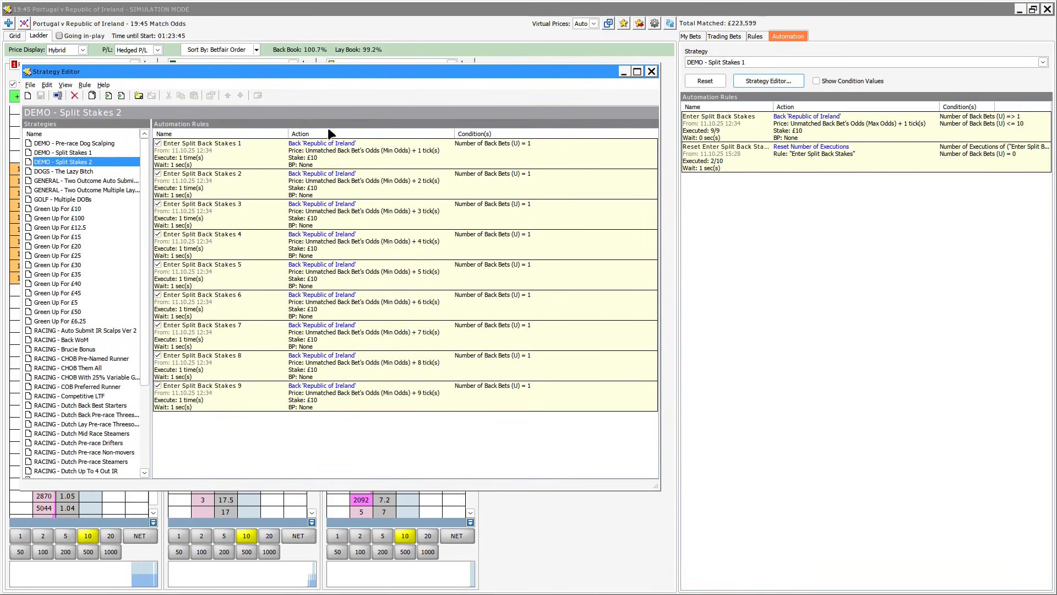